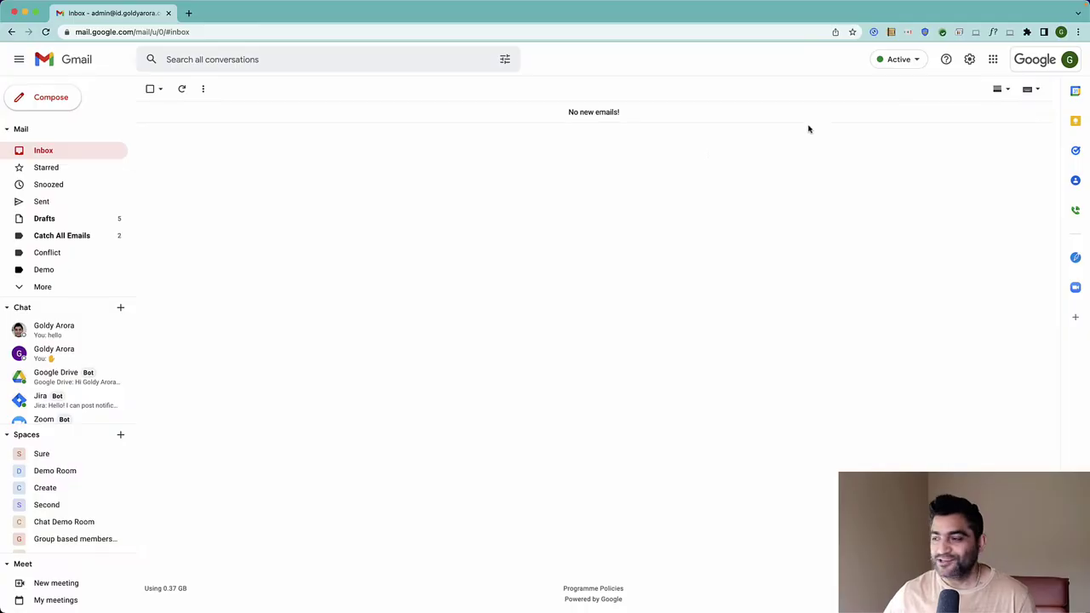
Open Calendar from the apps launcher and create an appointment schedule titled 'Google Workspace Consultation'
click(991, 62)
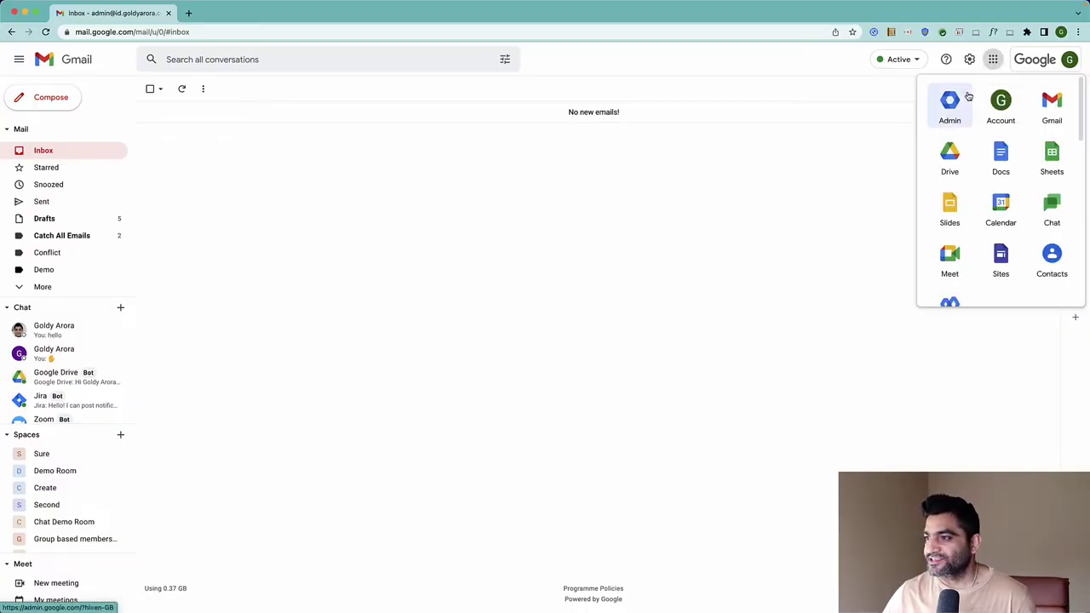
click(996, 202)
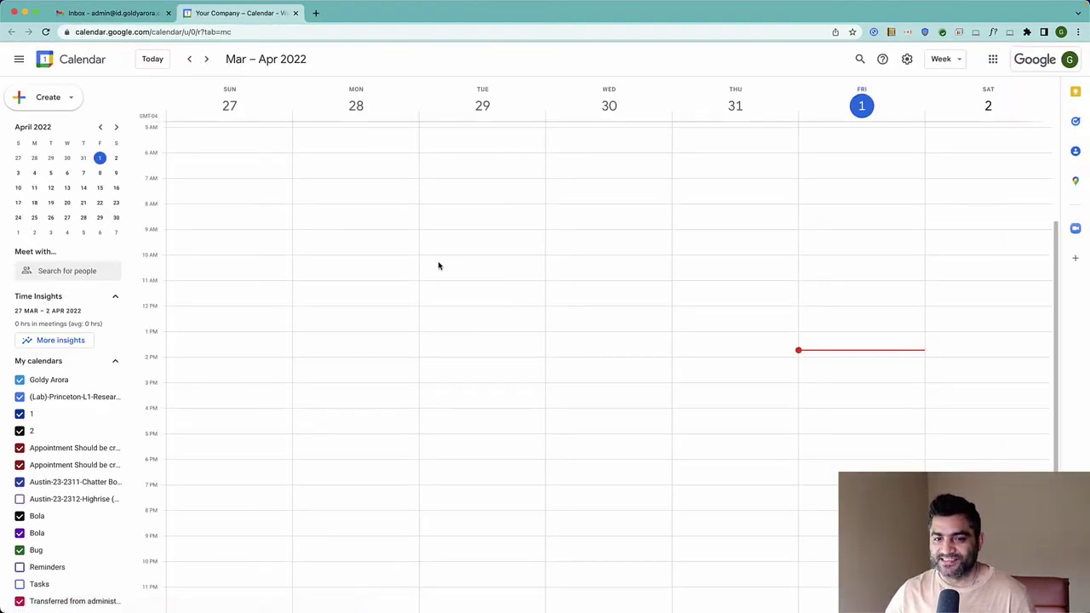
click(71, 101)
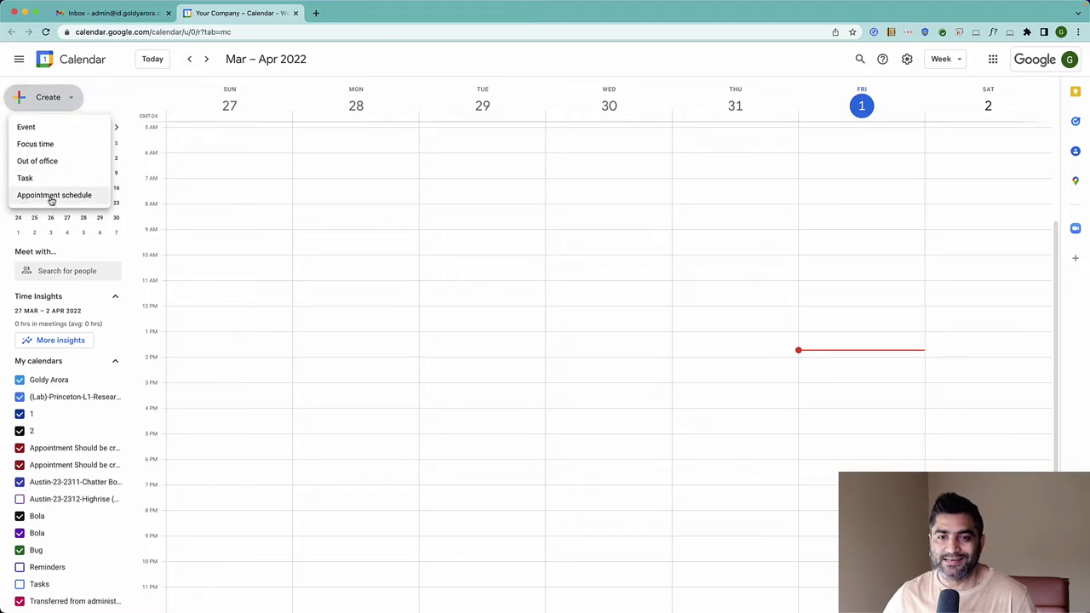
click(50, 197)
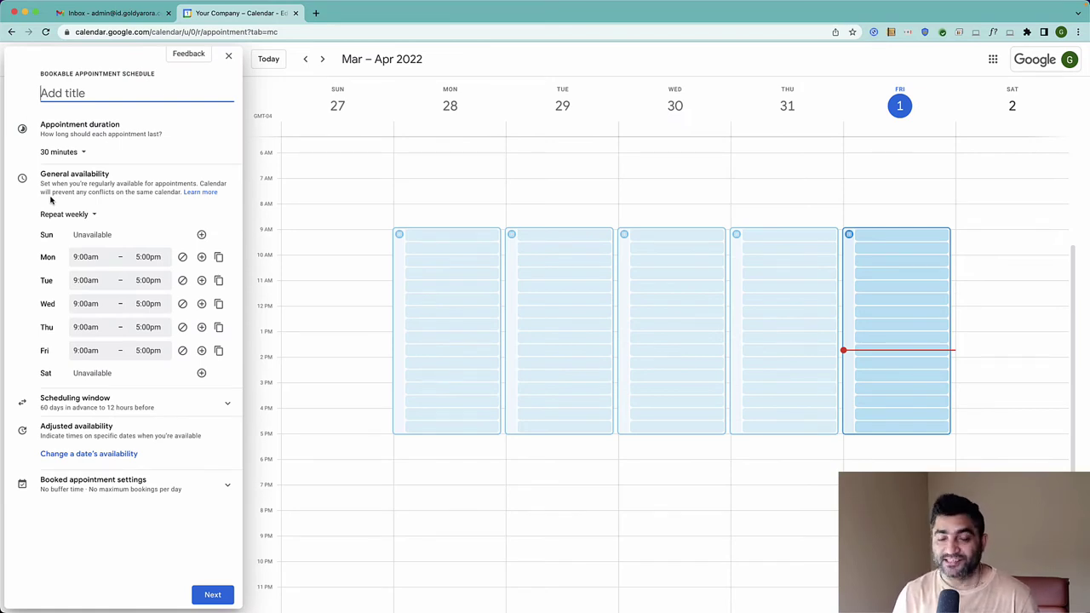
text(Google )
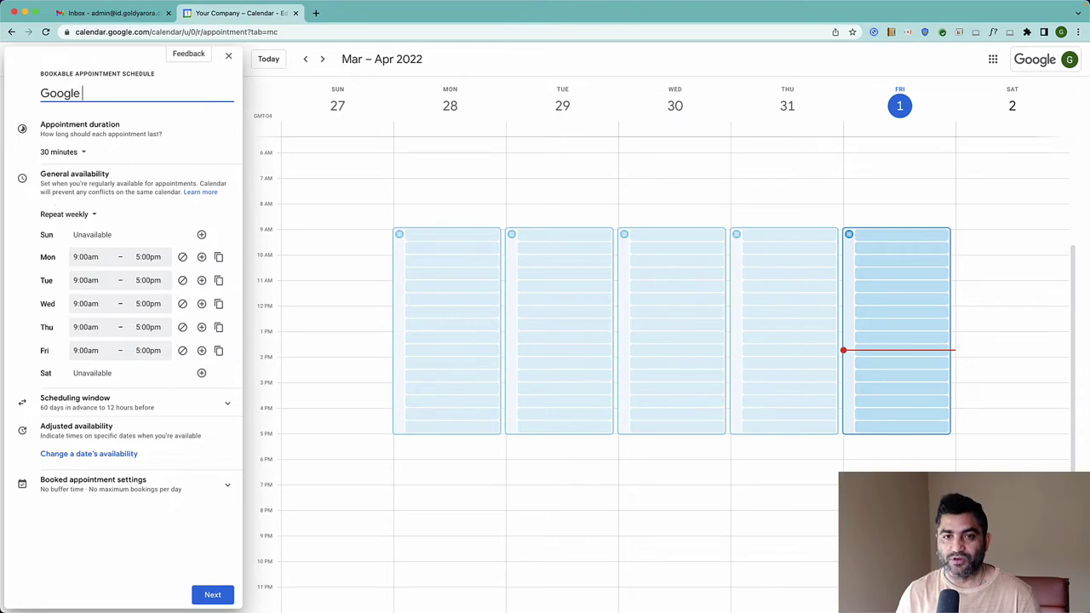
text(Workspace Consult)
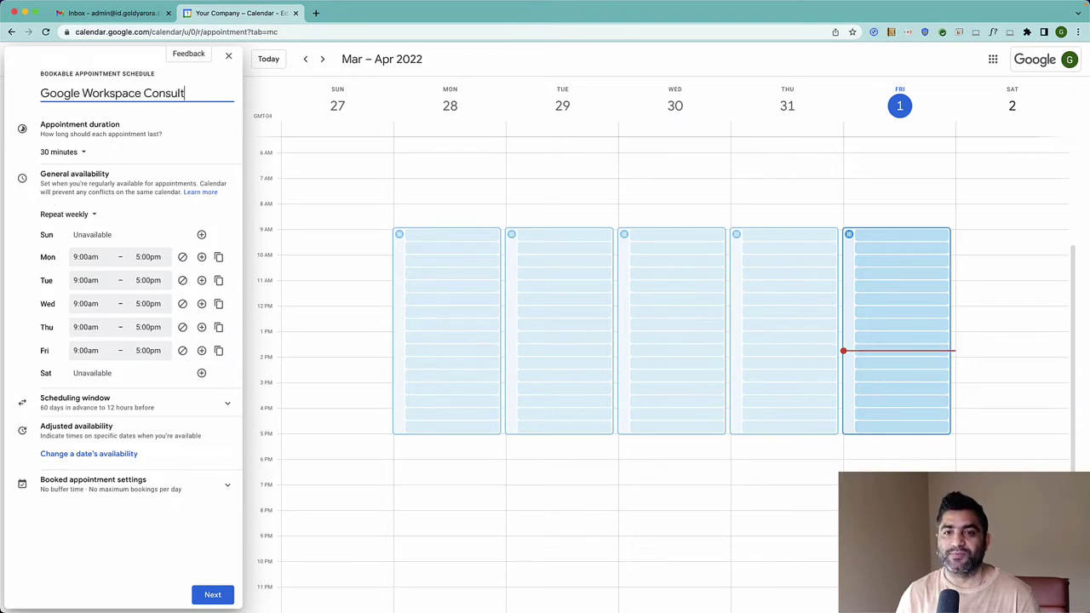
text(ation)
key(super+a)
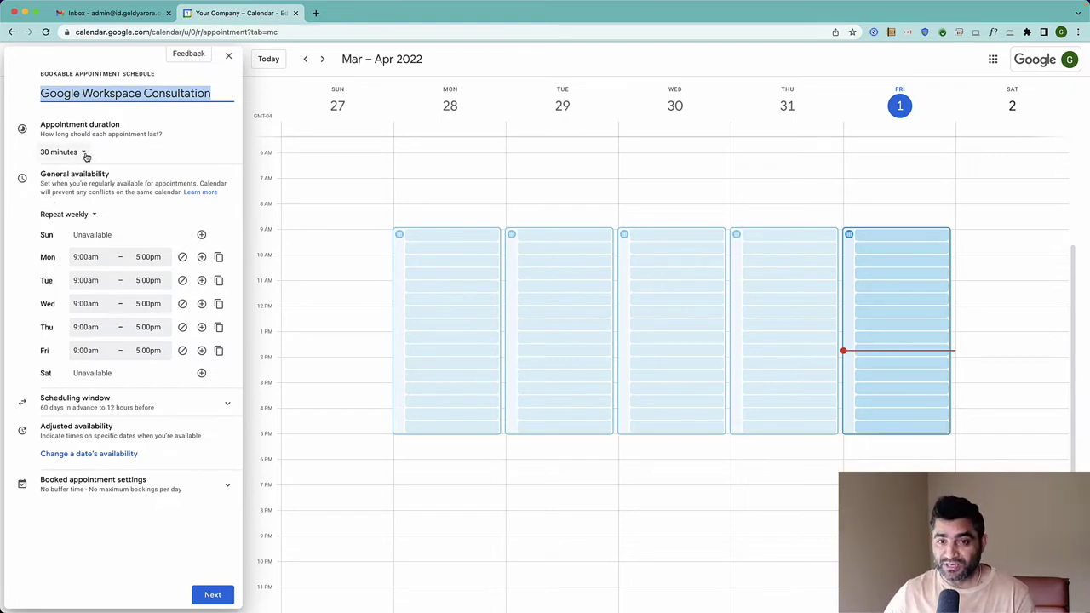
click(84, 154)
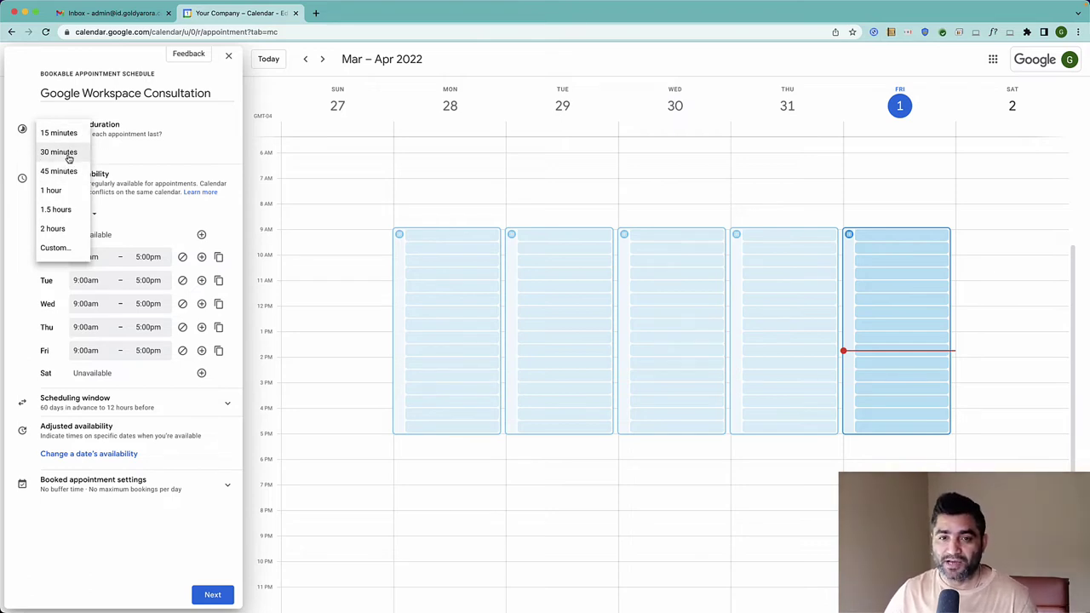
click(68, 155)
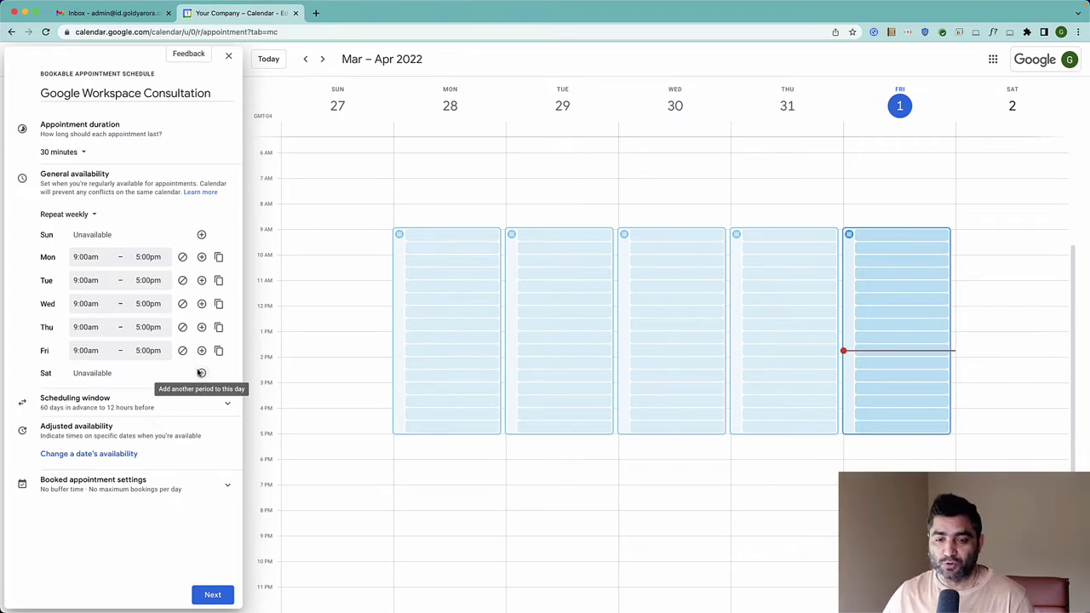
Set Monday's hours to 3:00pm–3:30pm and copy them to all weekdays
click(85, 256)
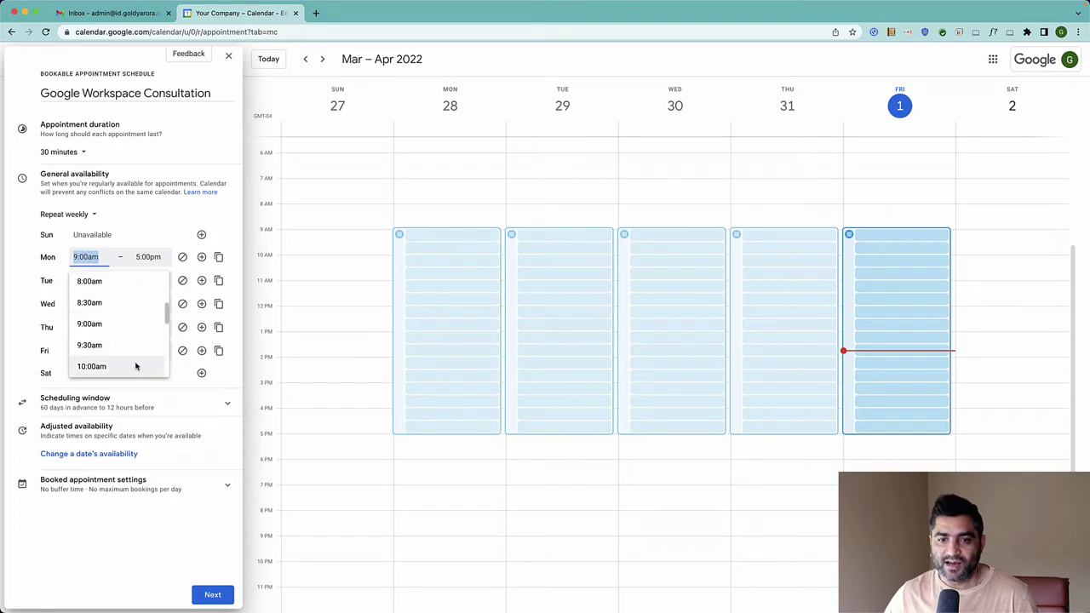
scroll(114, 356, down, 5)
scroll(114, 356, down, 5)
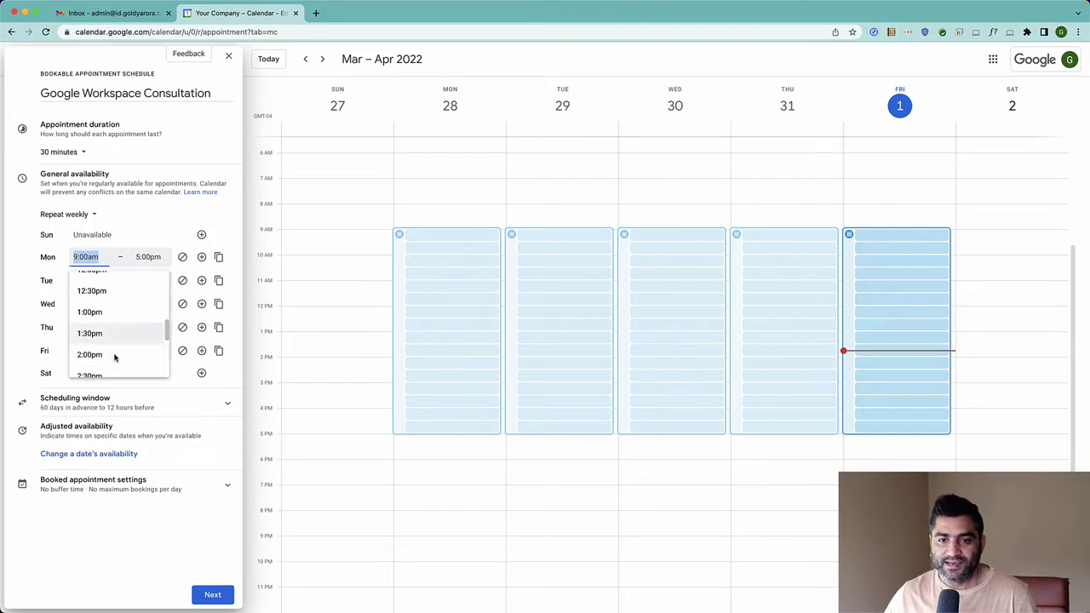
click(99, 331)
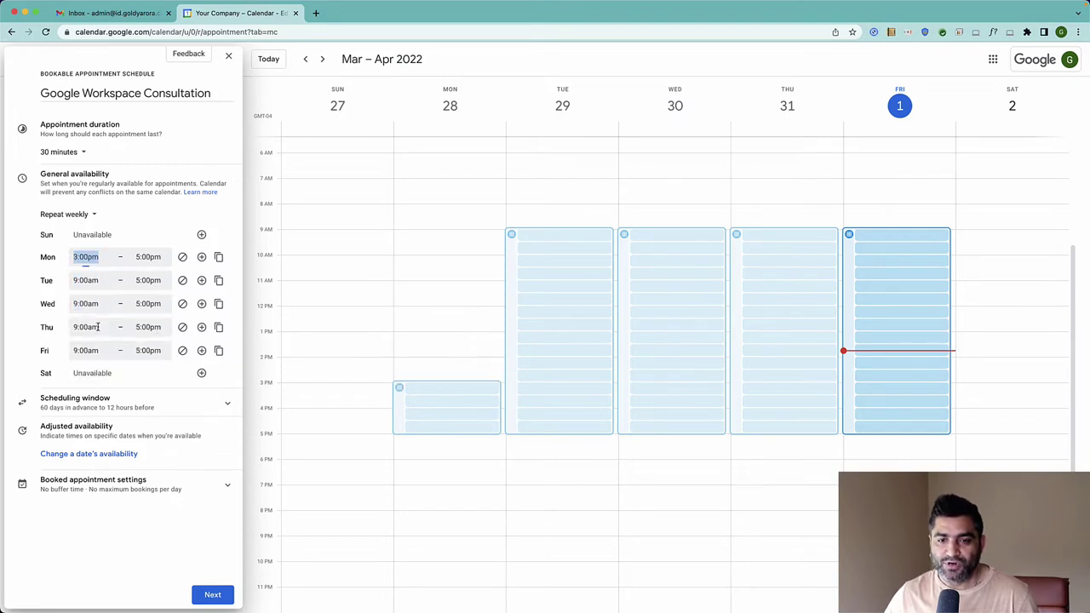
click(148, 257)
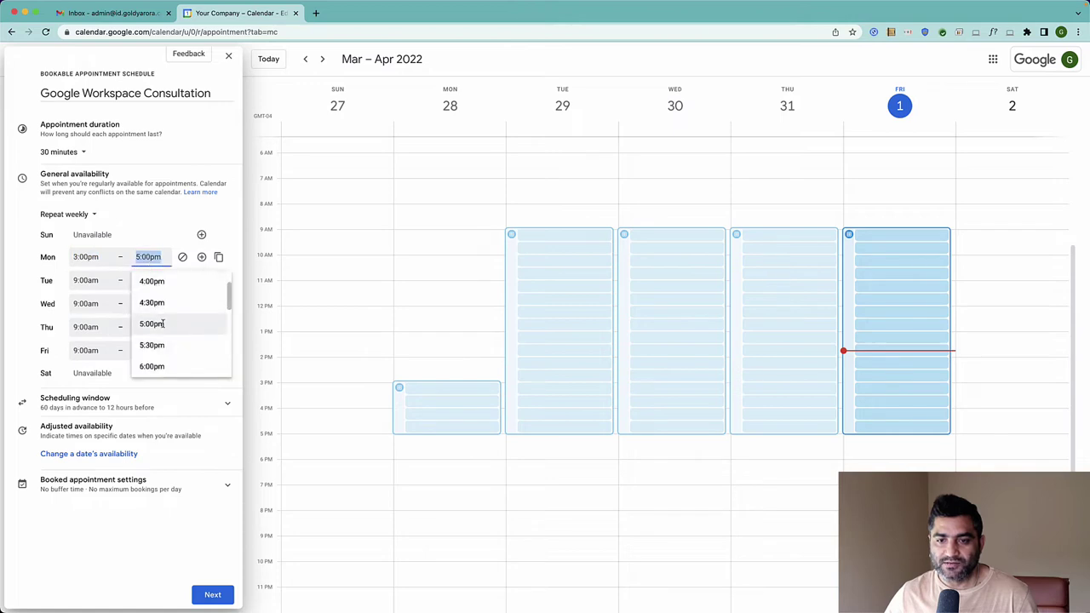
scroll(155, 300, up, 1)
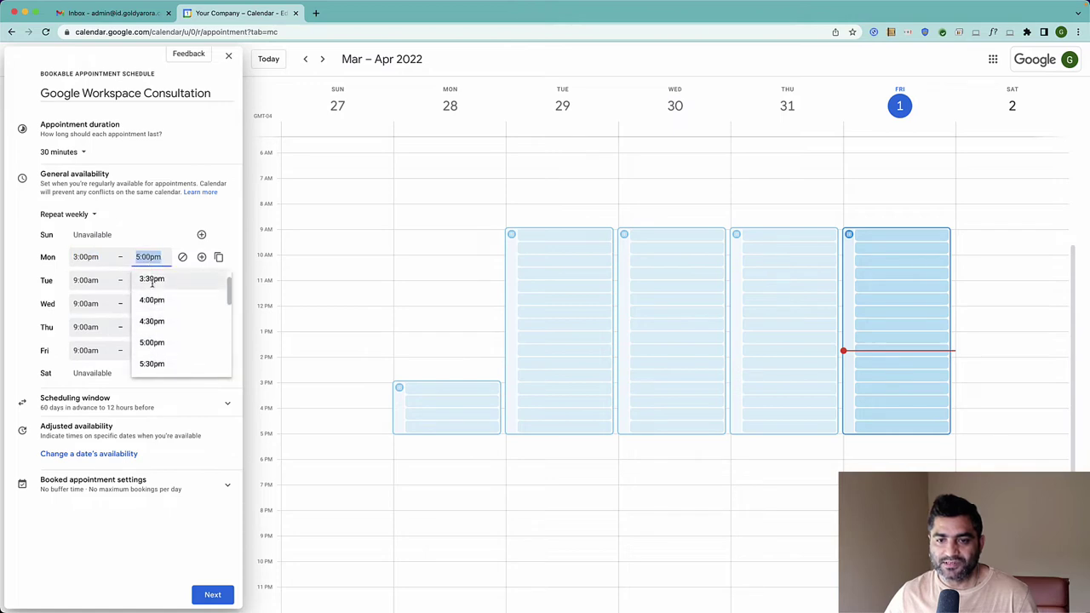
click(153, 279)
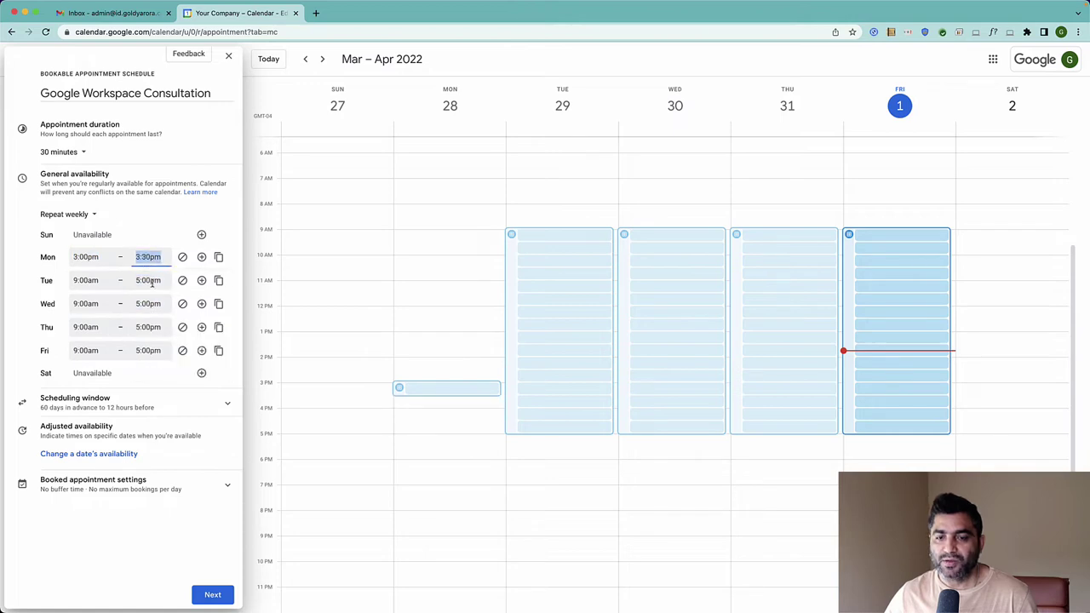
click(162, 239)
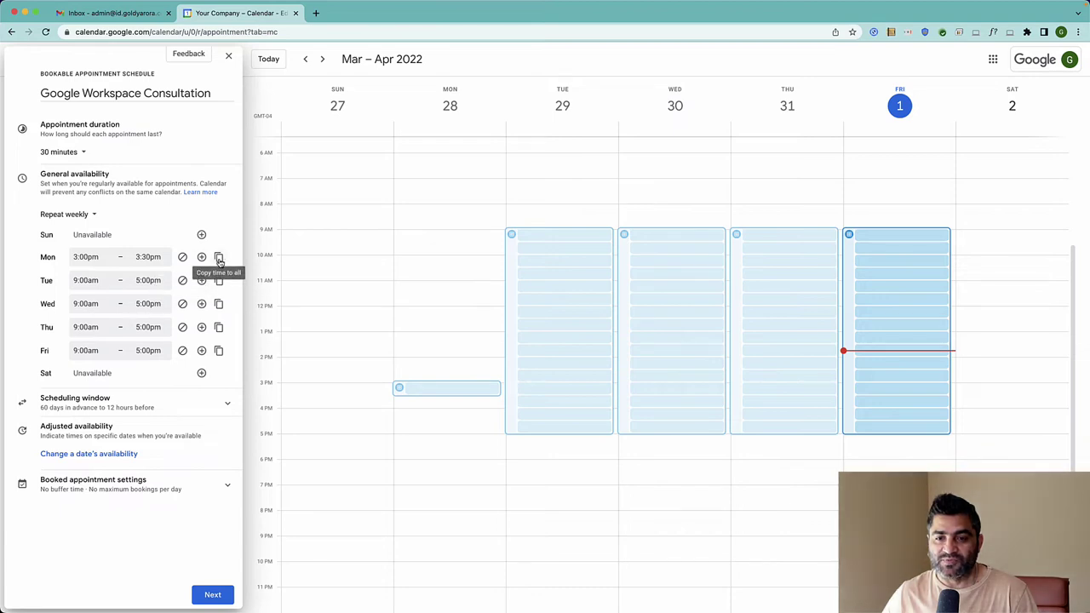
click(218, 257)
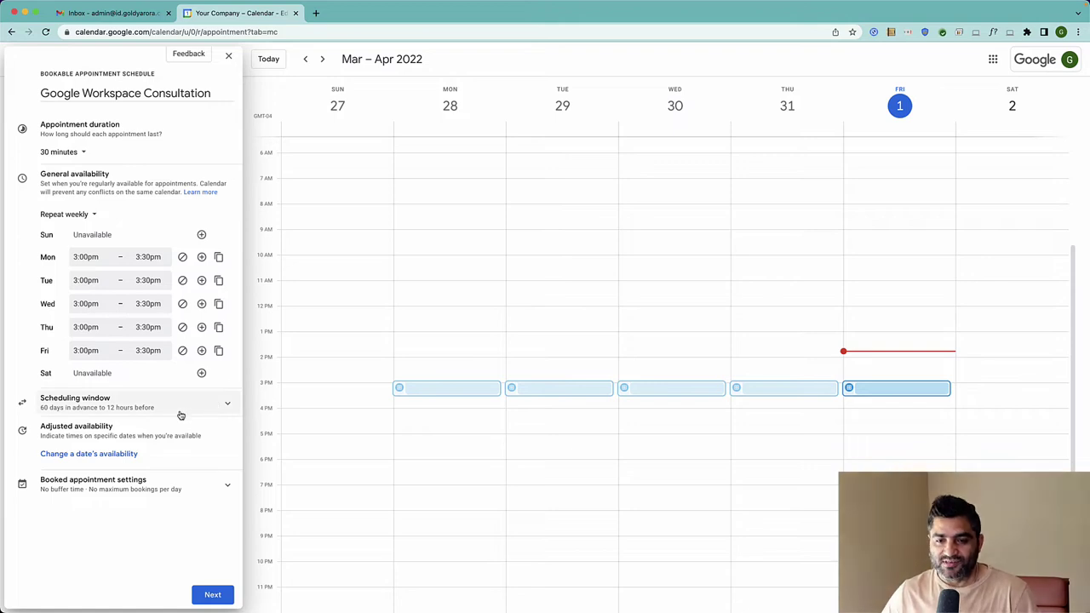
Expand the Scheduling window section and scroll down to view its options
click(224, 405)
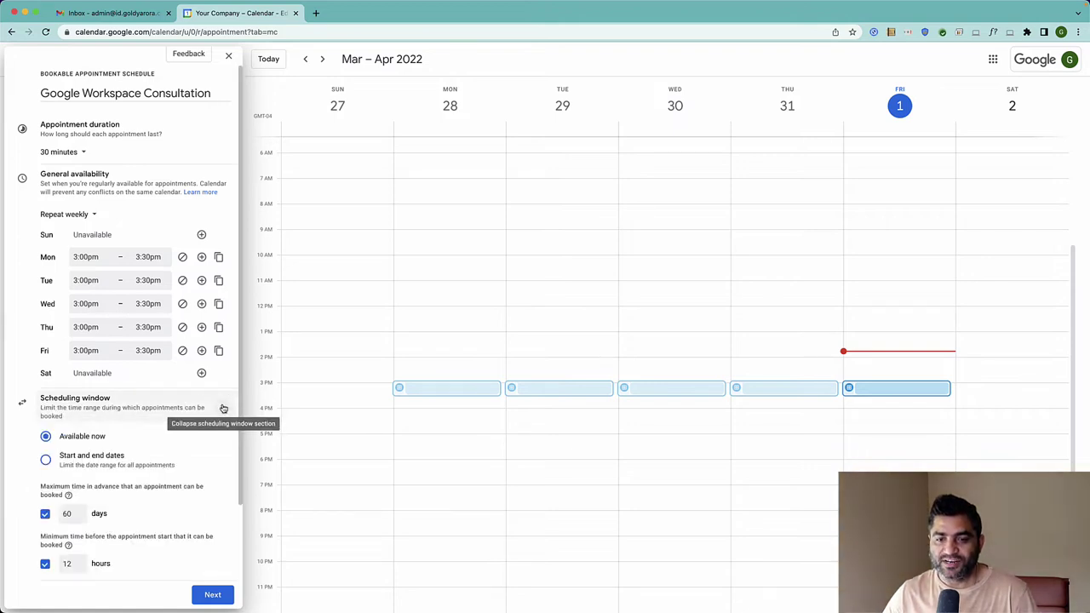
scroll(178, 382, down, 2)
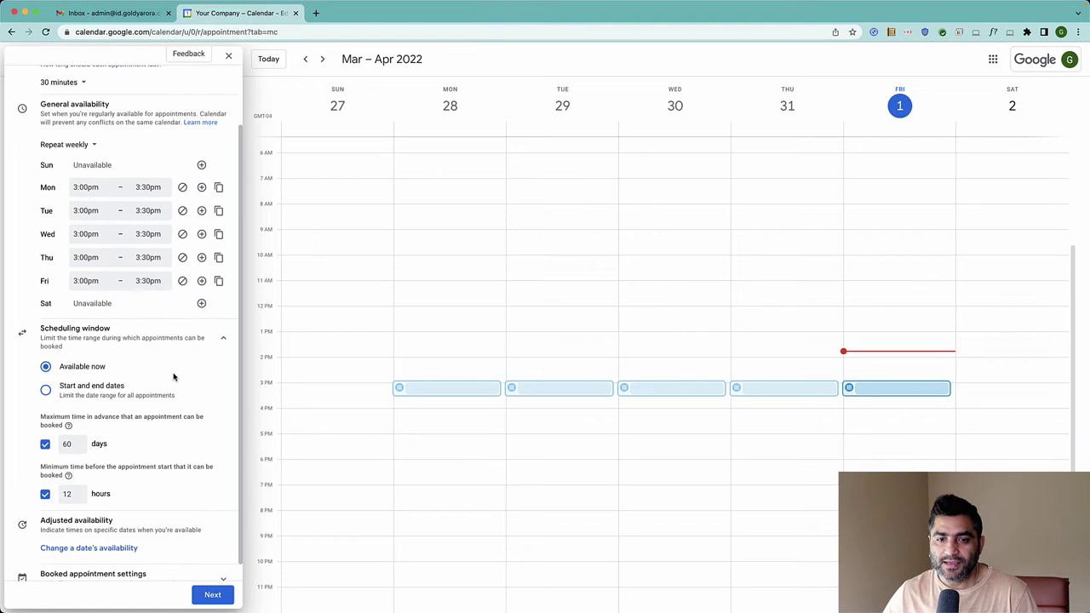
scroll(174, 377, down, 1)
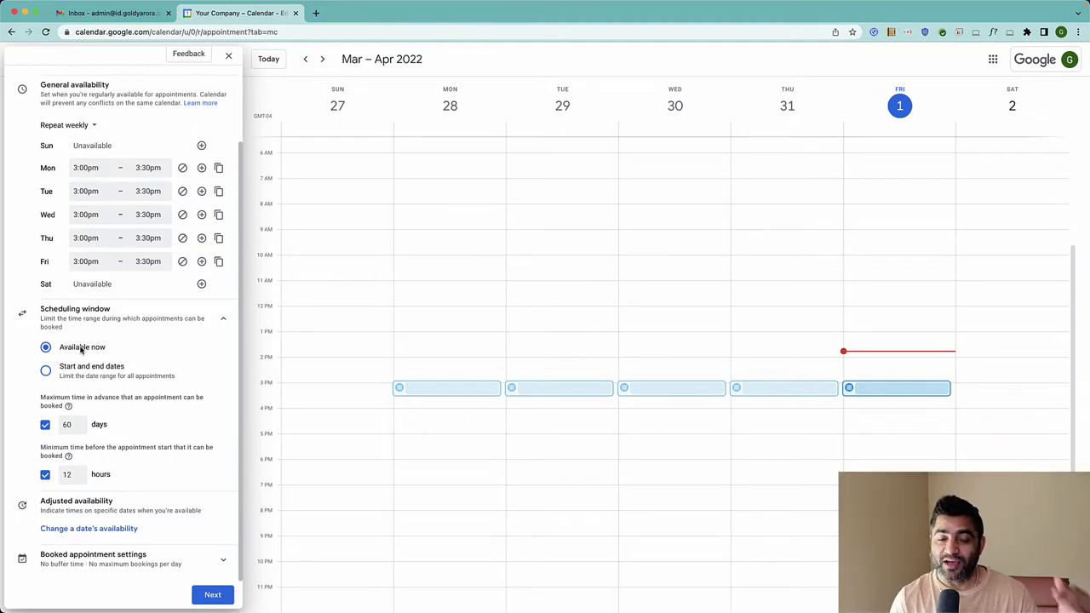
click(45, 373)
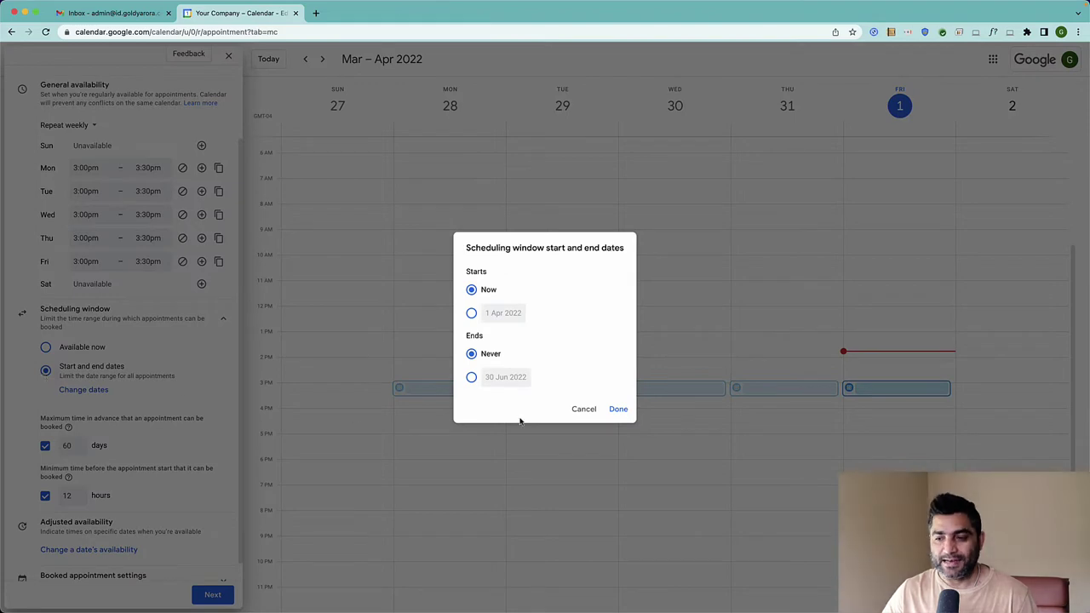
click(579, 411)
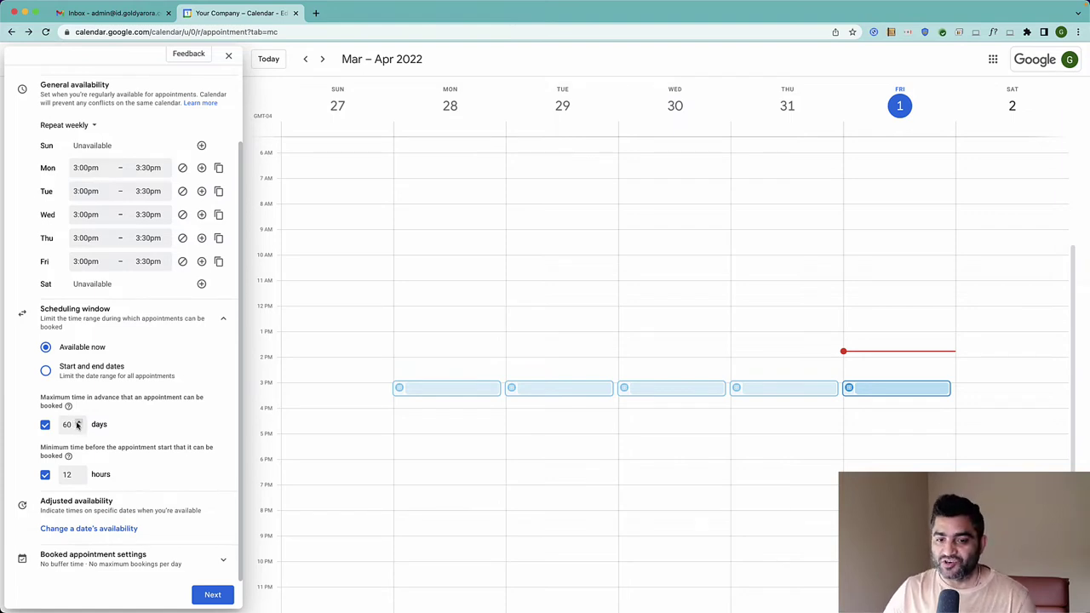
Keep the 60-day maximum advance and 12-hour minimum notice limits enabled
click(46, 425)
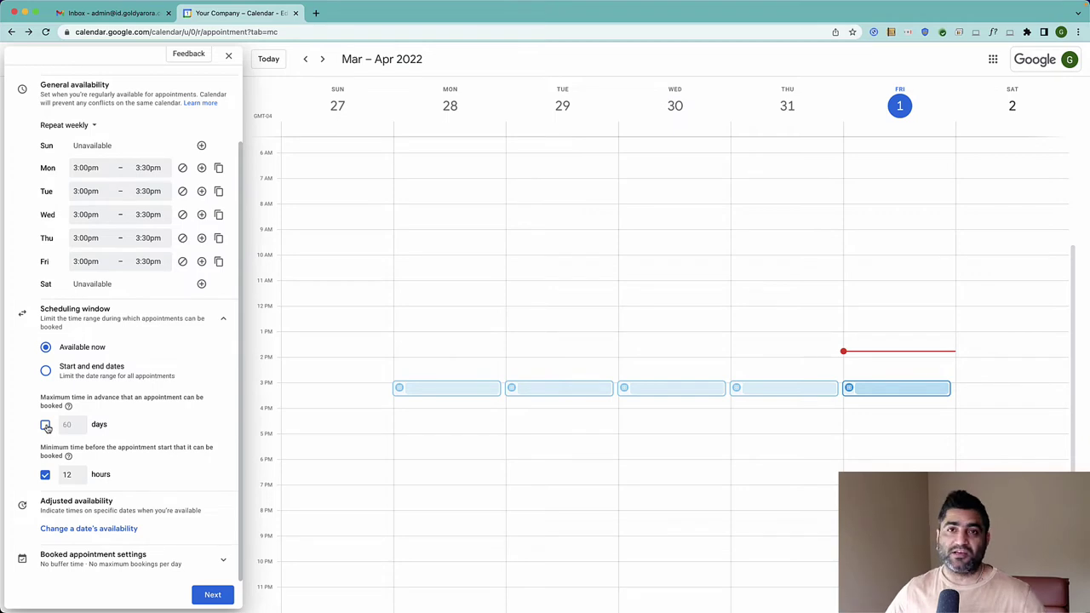
click(45, 425)
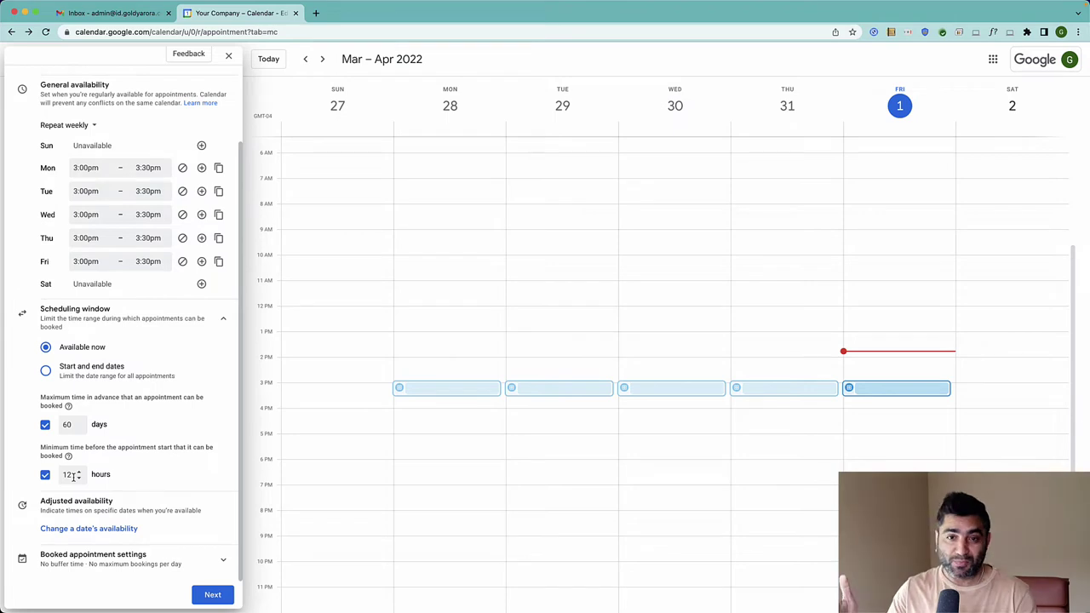
drag(73, 476, 63, 477)
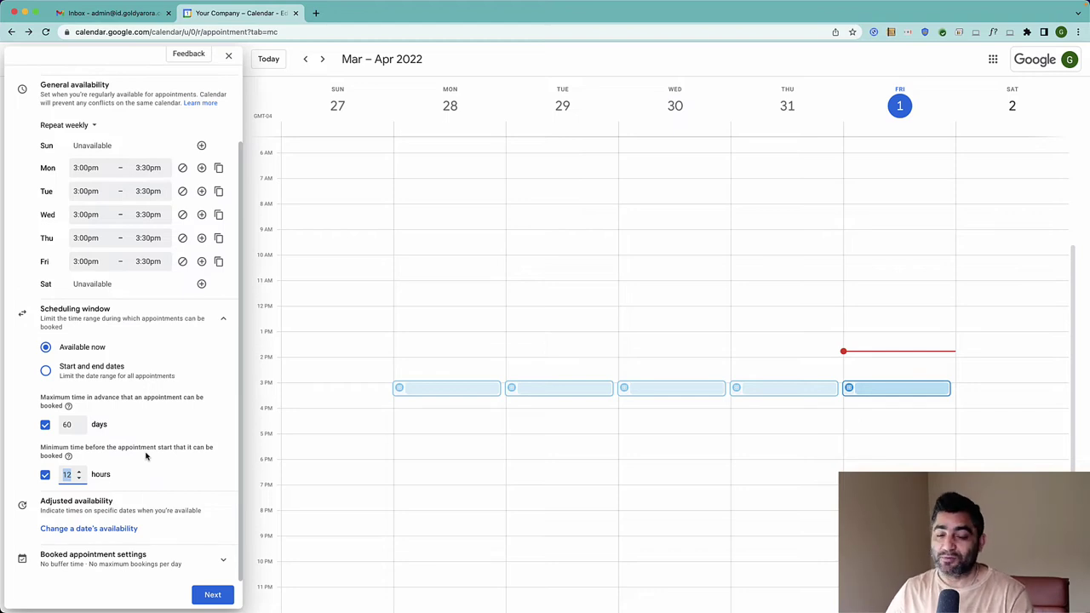
click(76, 475)
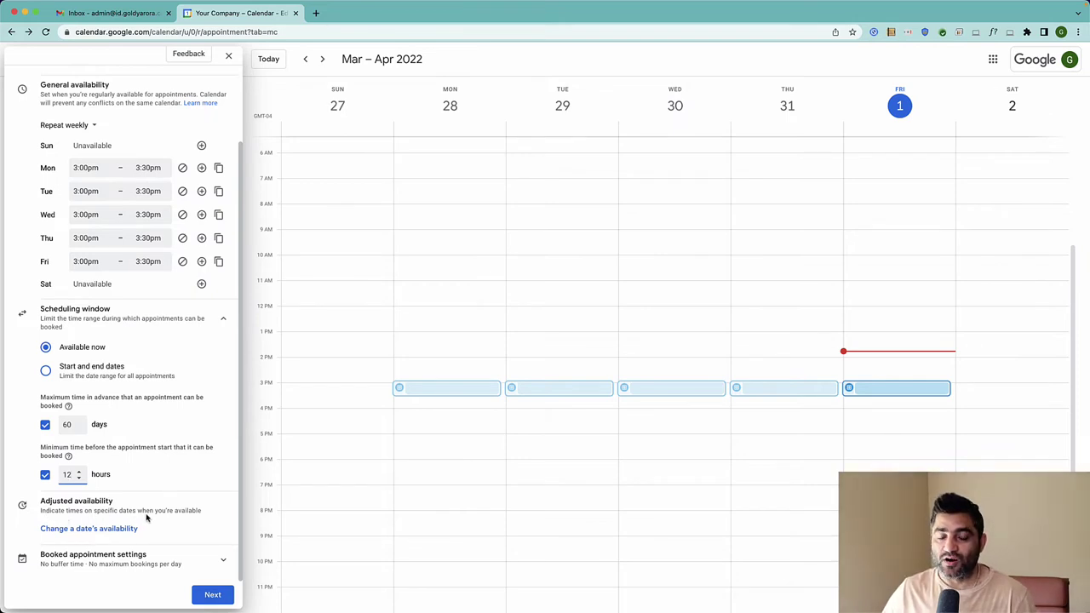
Mark 2 Apr 2022 as unavailable and expand Booked appointment settings
click(120, 529)
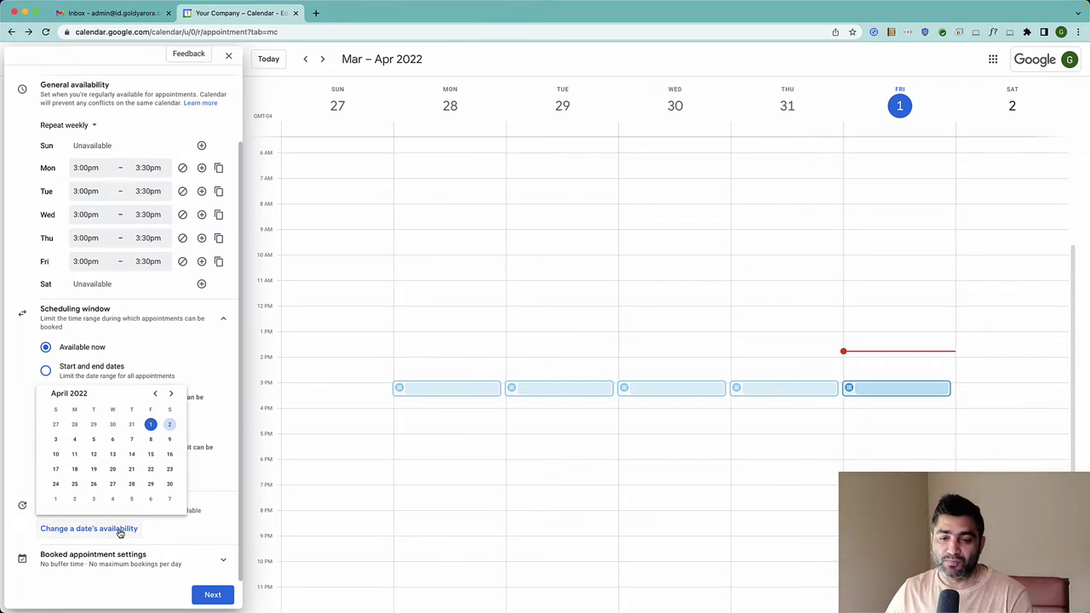
click(166, 534)
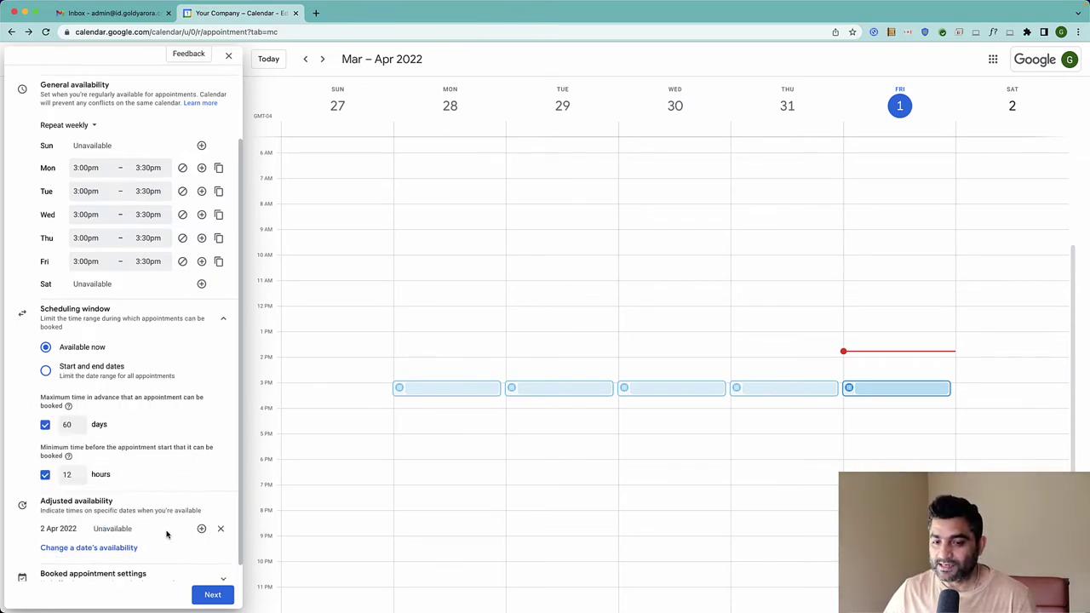
scroll(159, 521, down, 1)
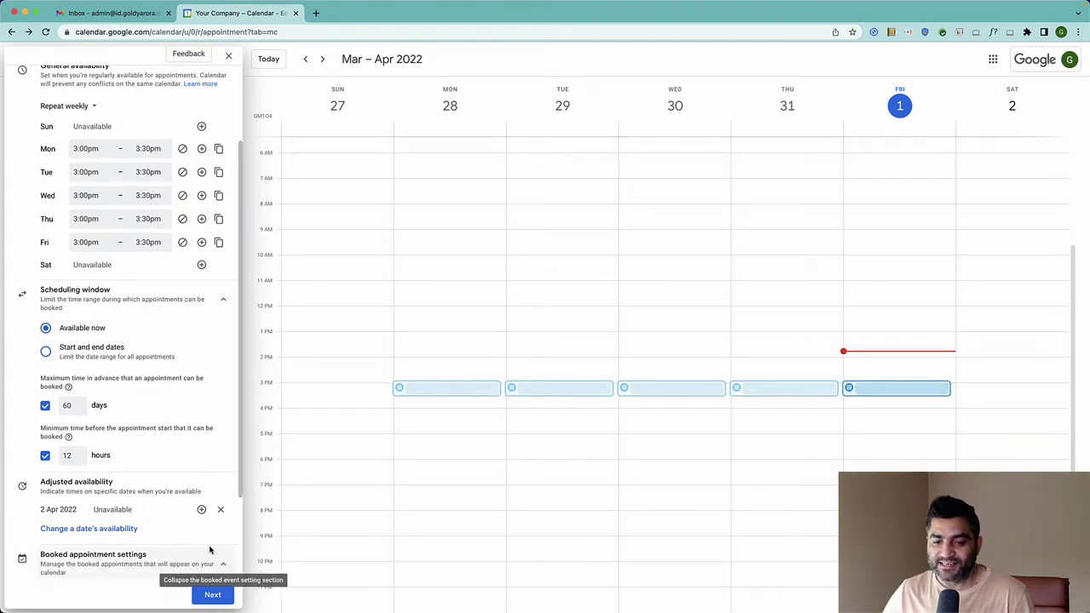
click(221, 563)
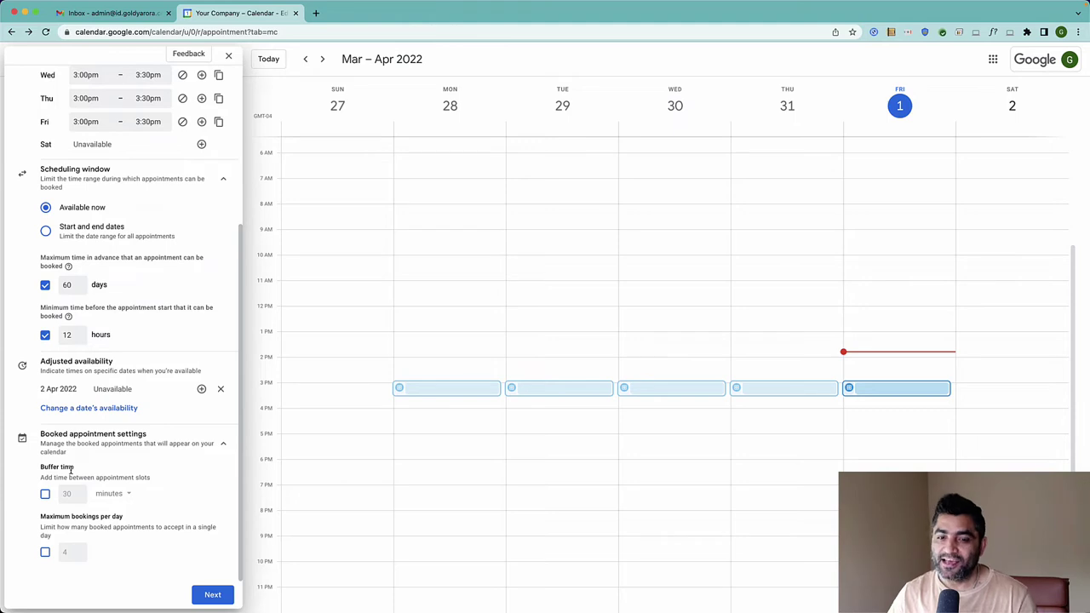
Leave 30-minute buffer and 4-per-day limit unchecked, then continue to the next page
click(46, 494)
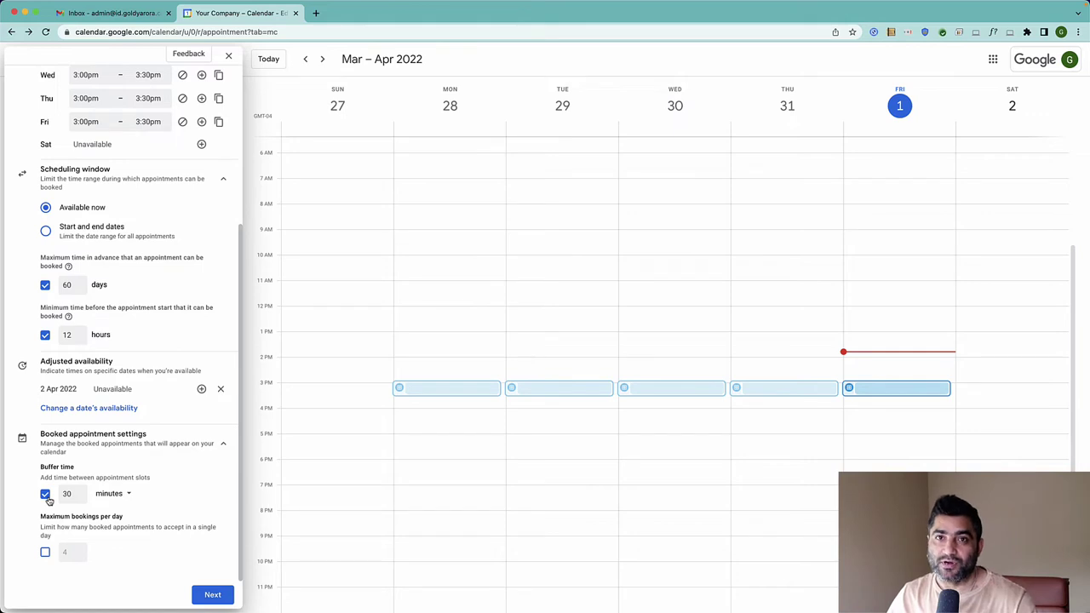
click(46, 495)
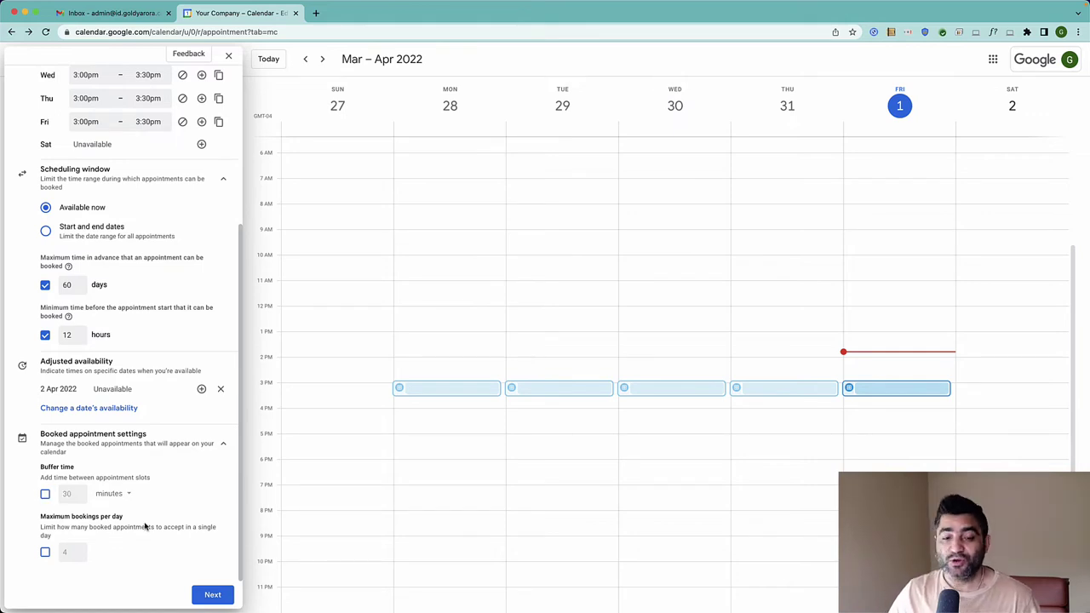
click(46, 553)
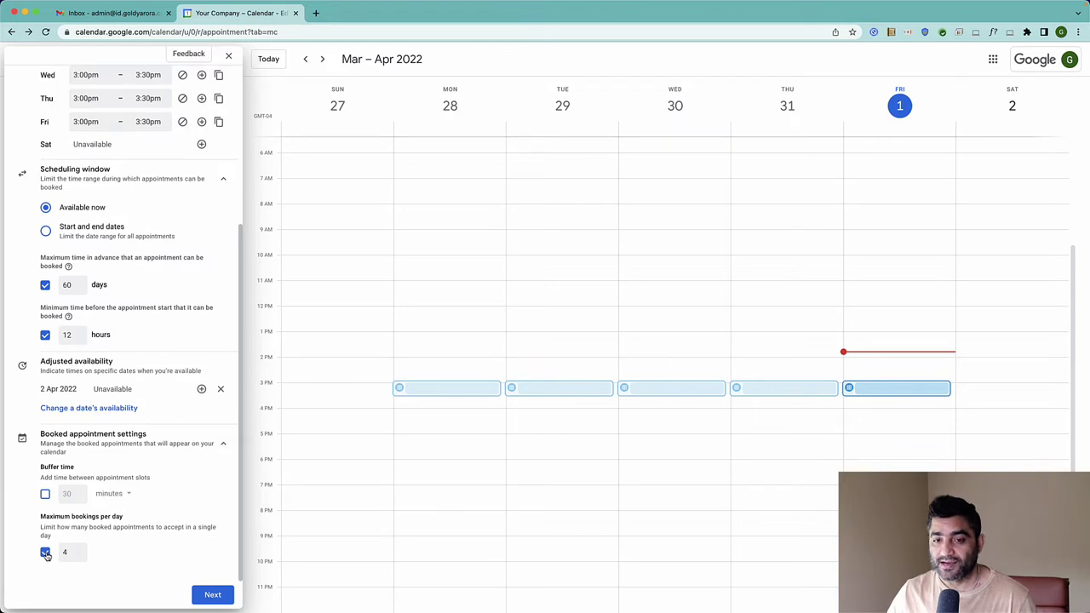
click(46, 553)
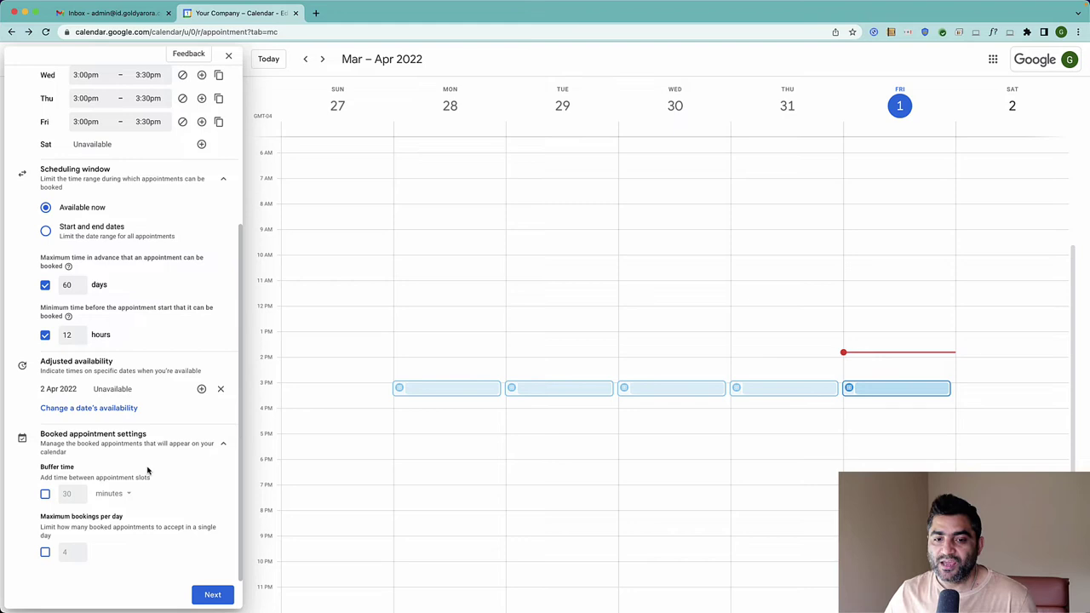
click(211, 595)
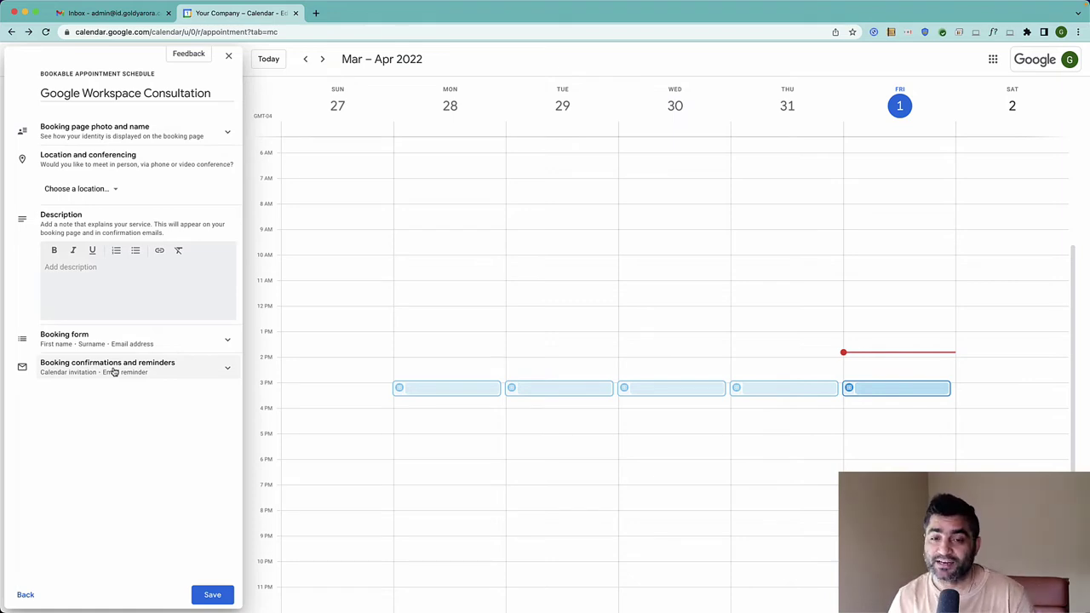
click(227, 133)
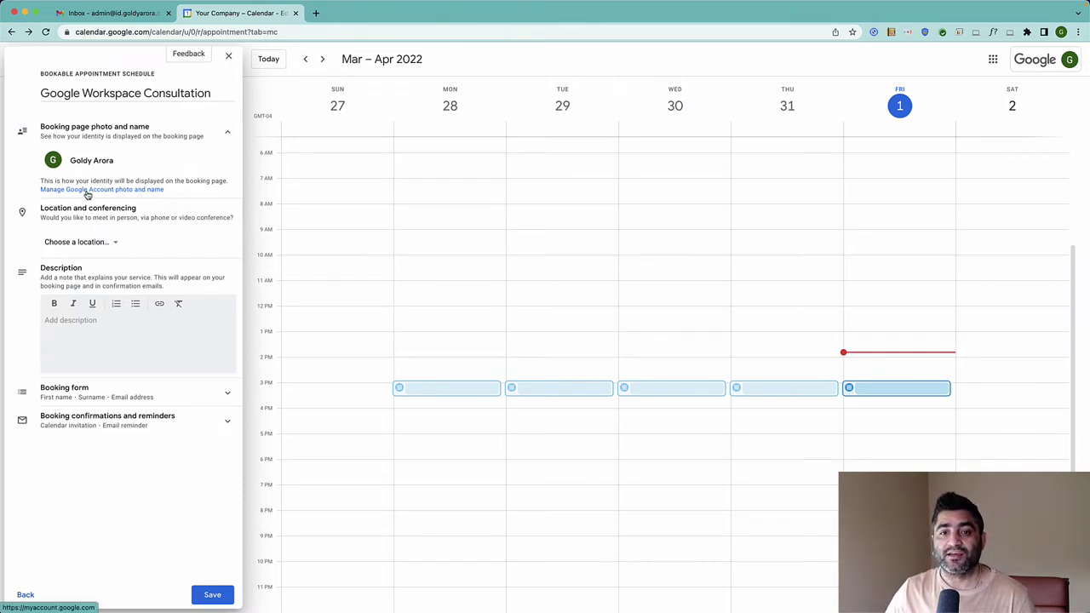
click(227, 132)
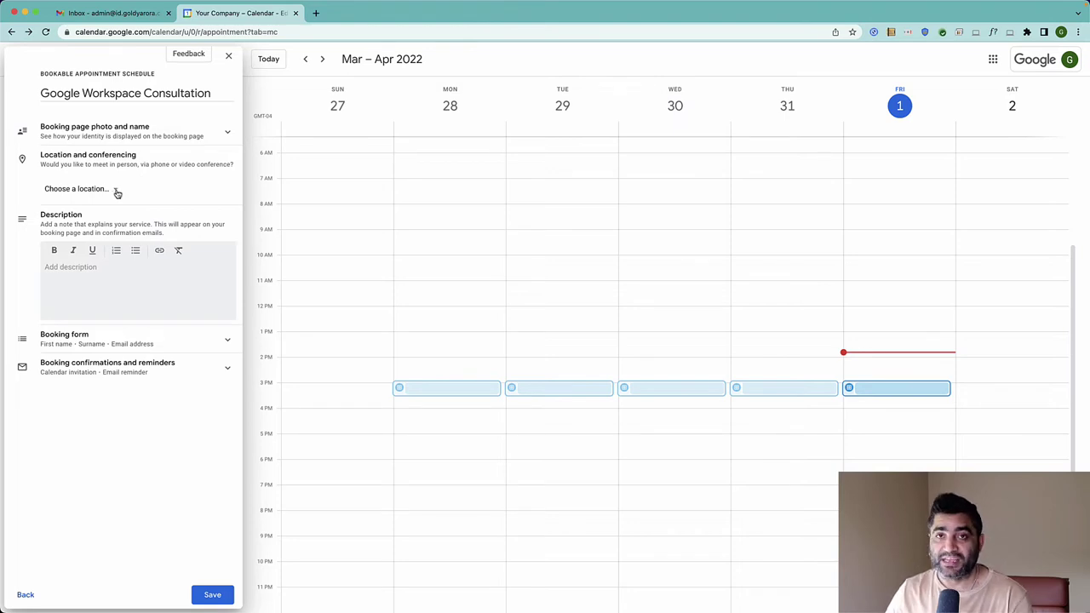
Set the location to Google Meet video conferencing after trying In-person and Phone call
click(117, 193)
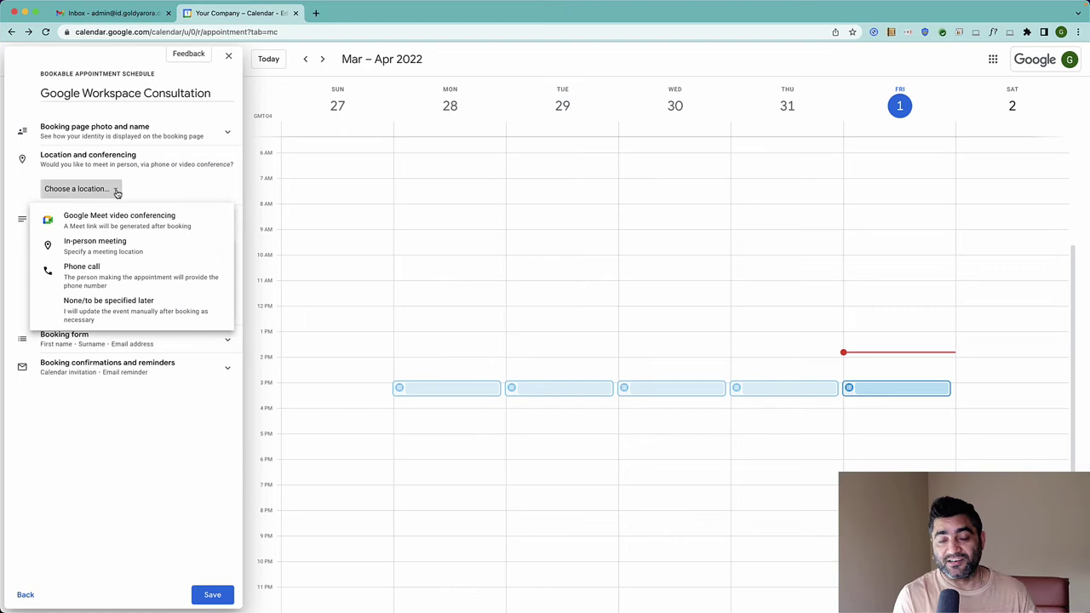
click(85, 247)
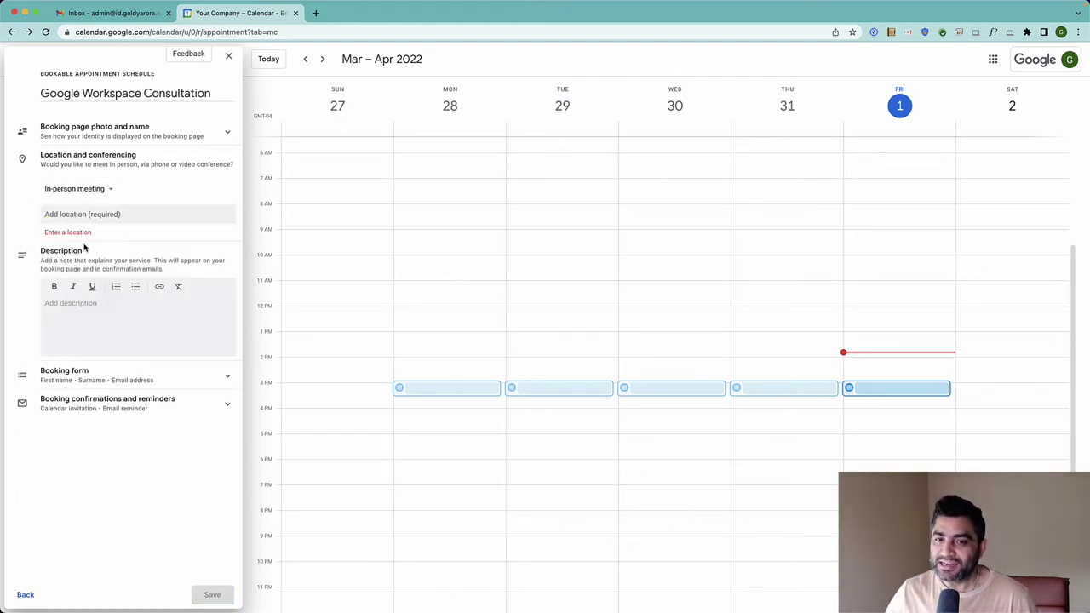
click(83, 215)
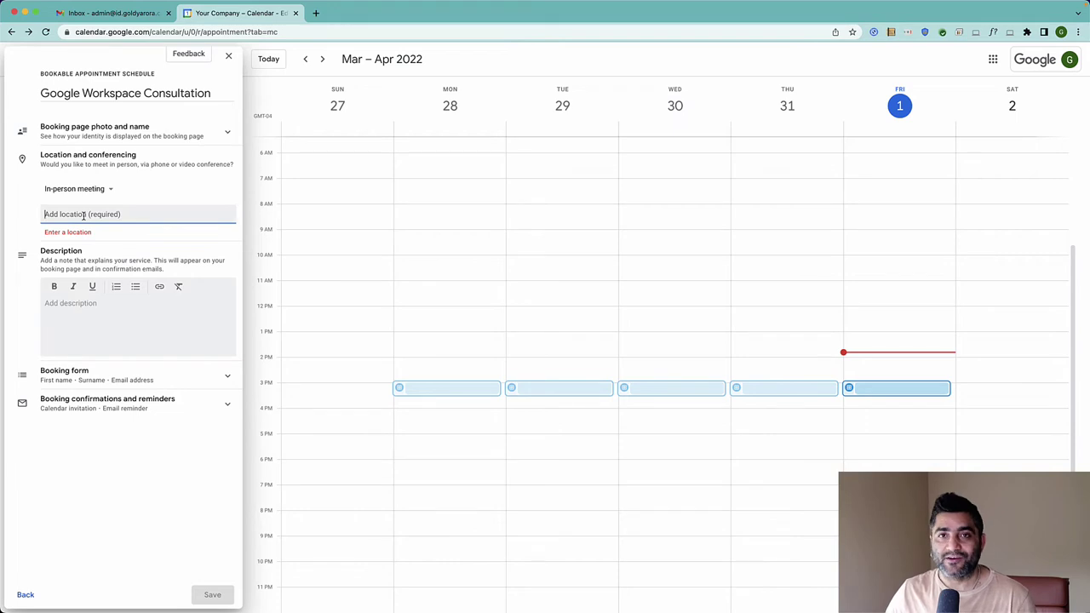
click(110, 191)
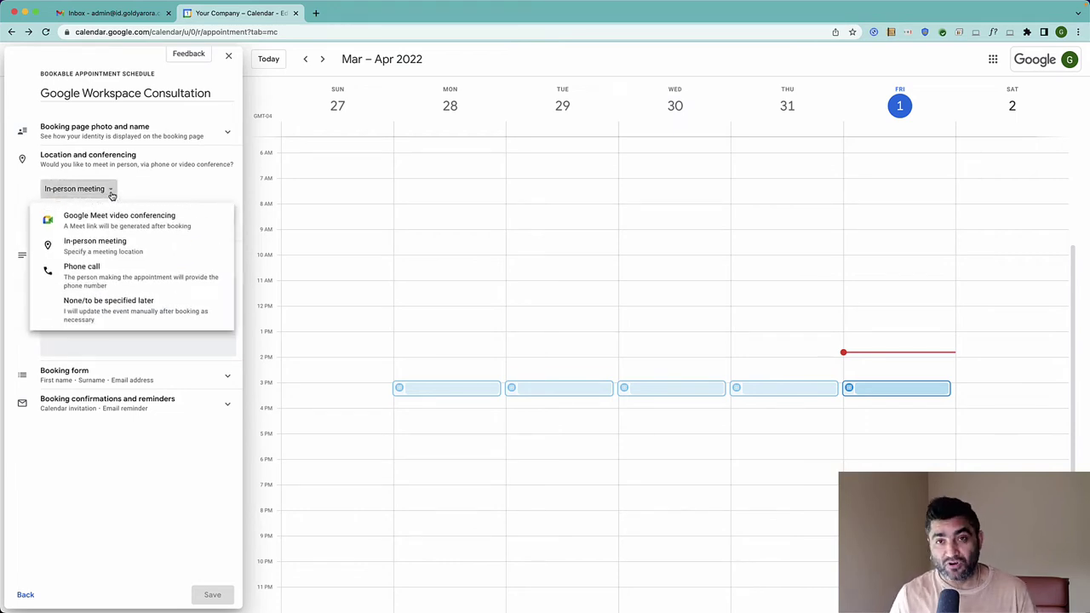
click(78, 271)
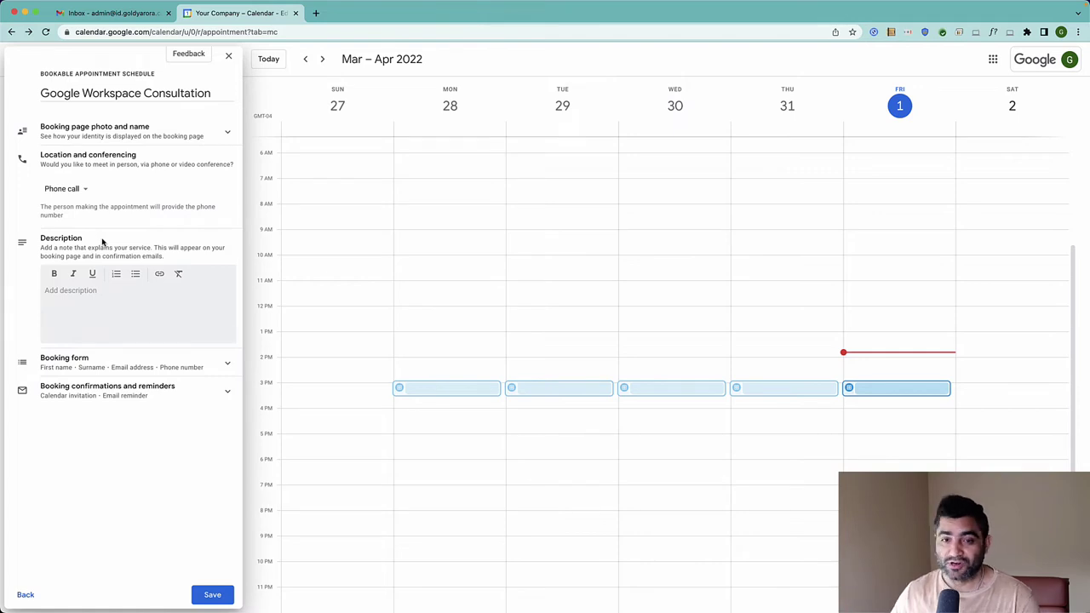
click(81, 191)
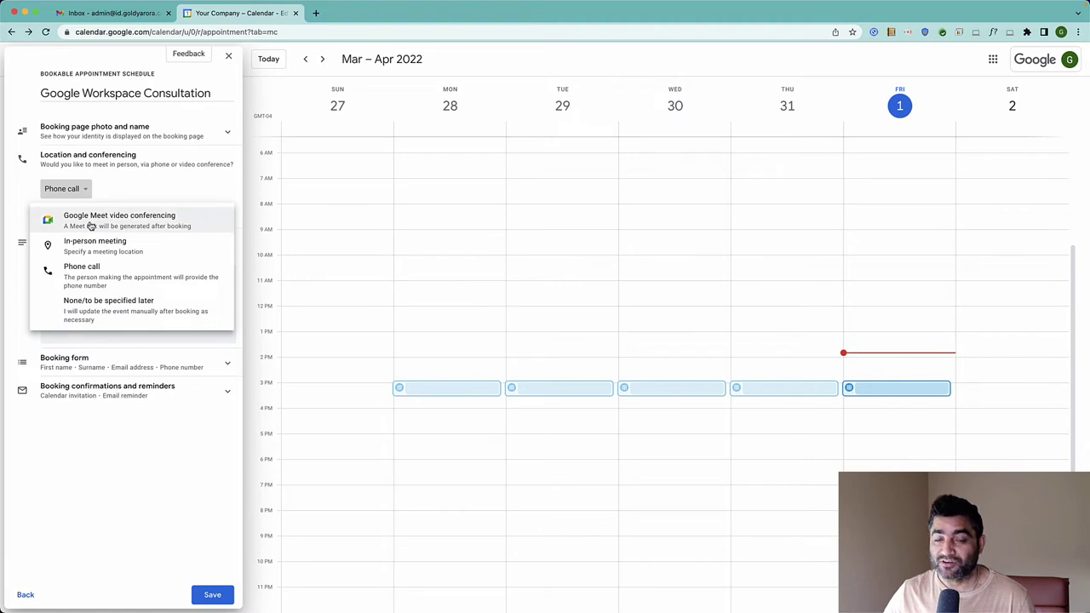
click(91, 226)
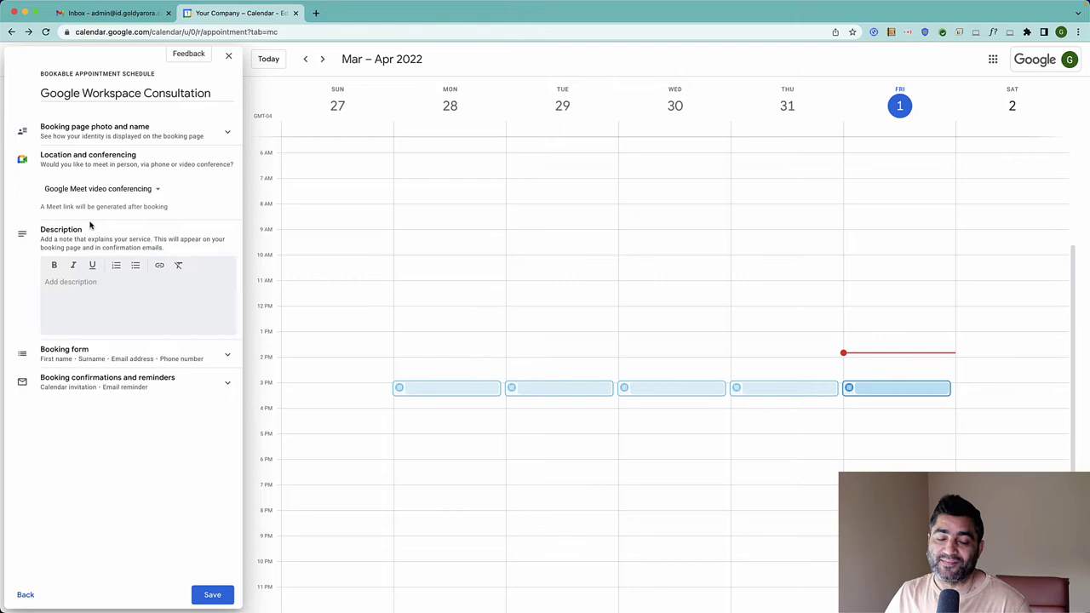
Enter the description lines 'Google Workspace Consultation' and 'Cost : First Consultation is free'
click(92, 299)
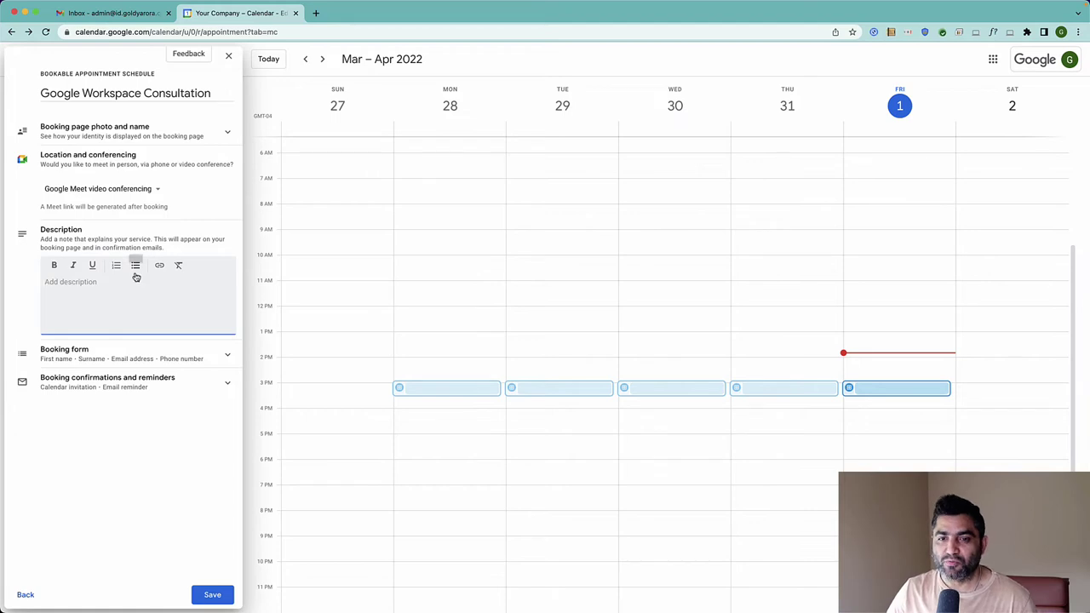
text(Google Workspace Consultation)
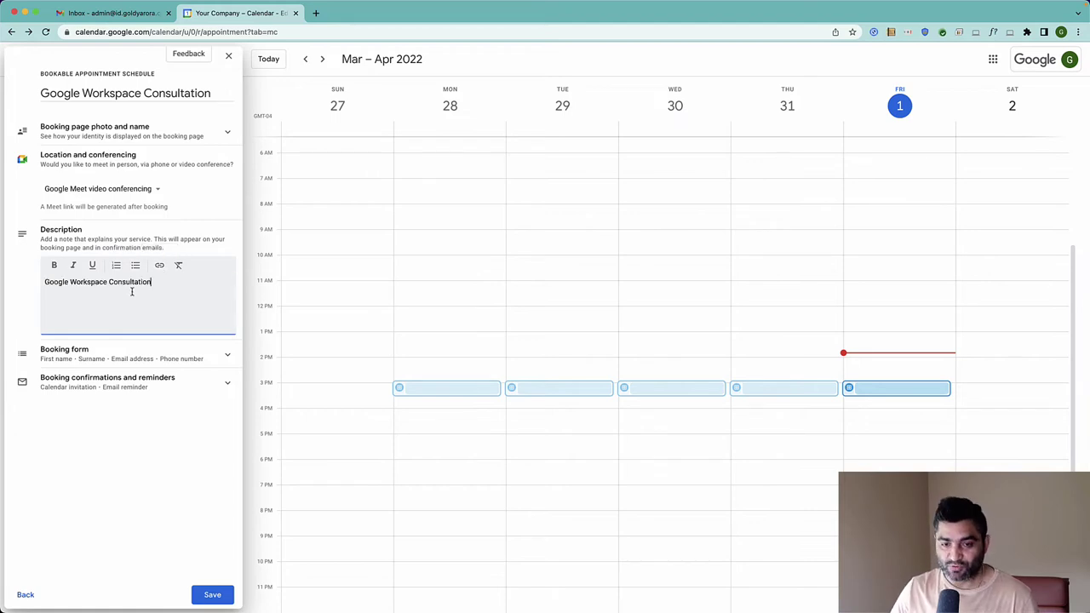
key(Return)
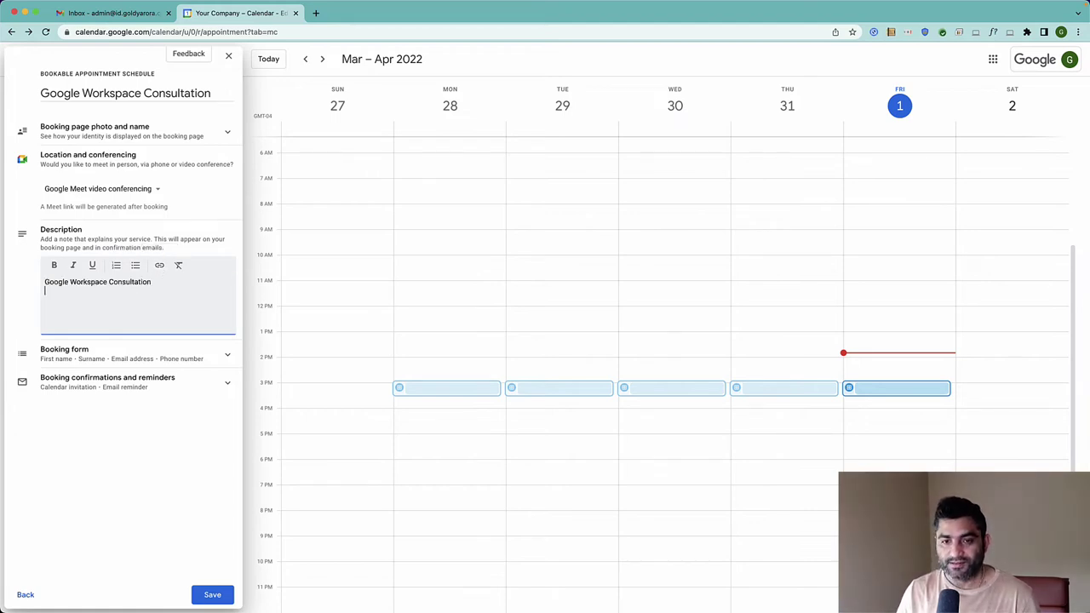
text(Cost : First Conslu)
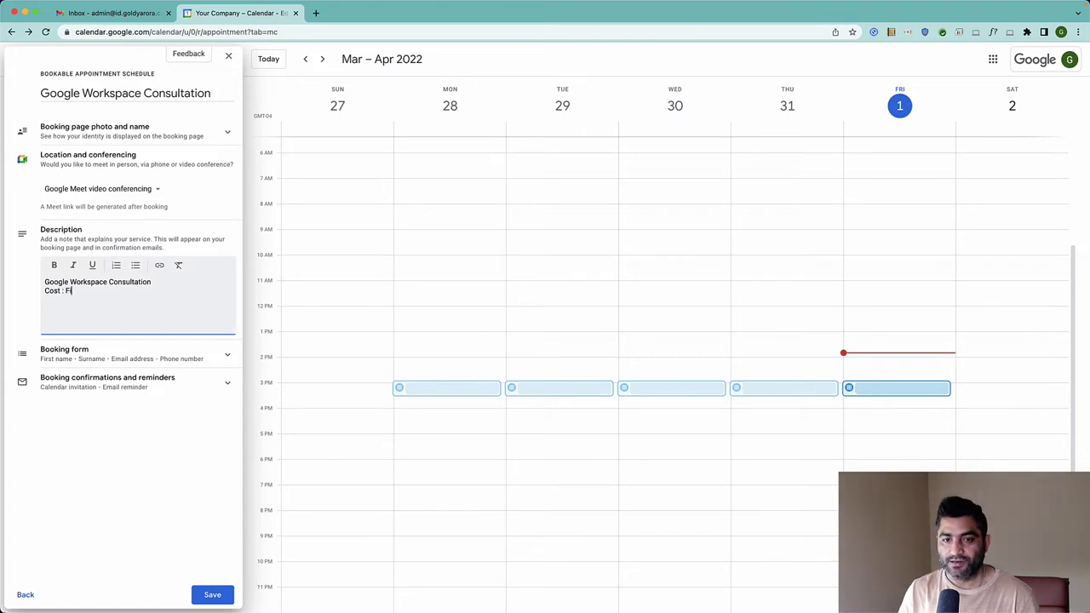
key(BackSpace)
key(BackSpace)
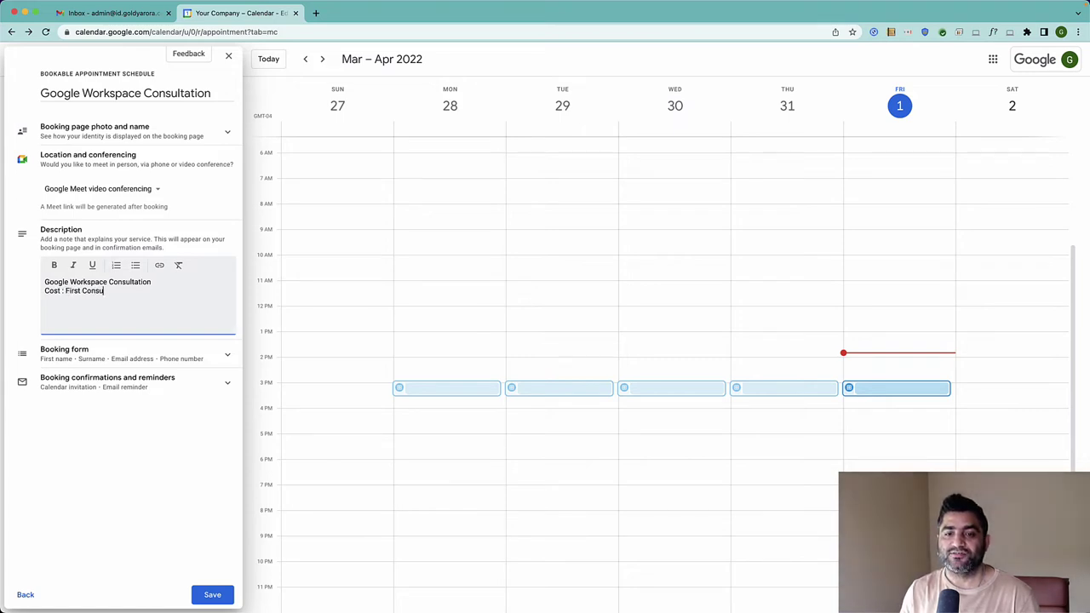
text(ultation is free)
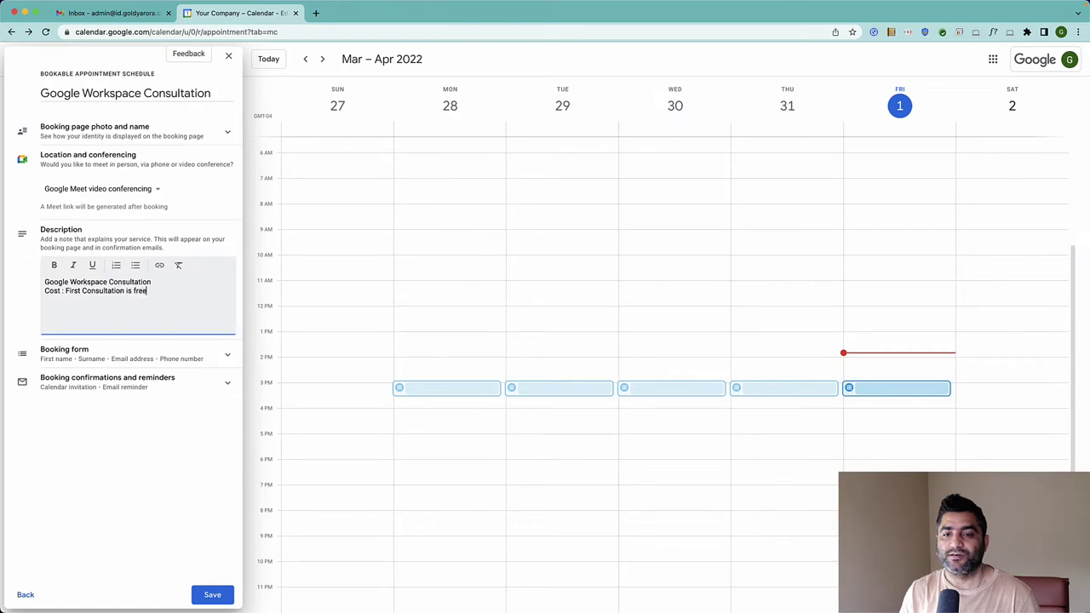
Format both description lines as a bulleted list
key(super+a)
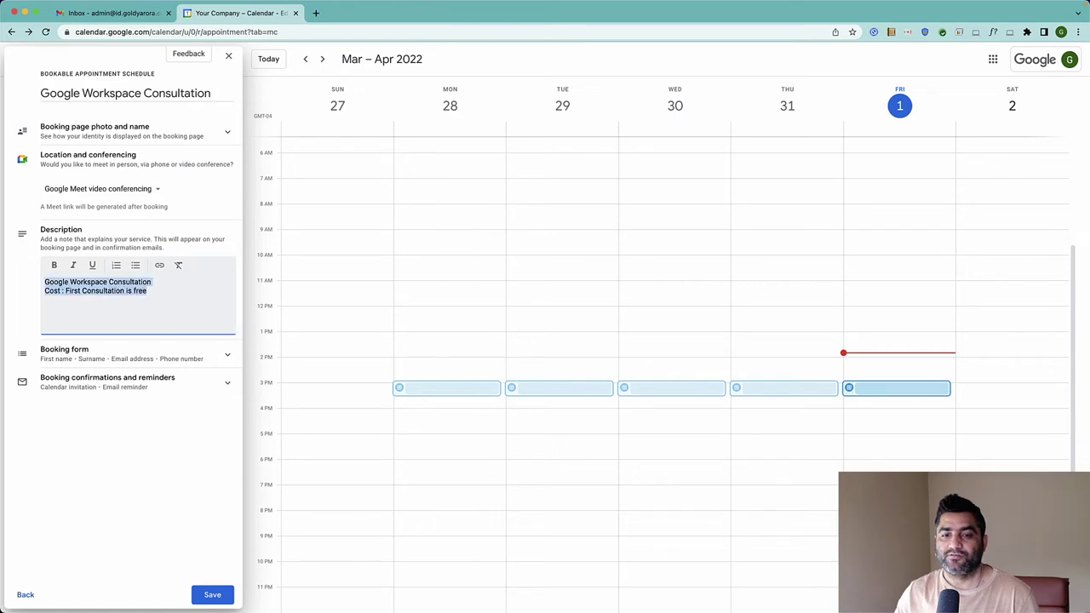
click(136, 266)
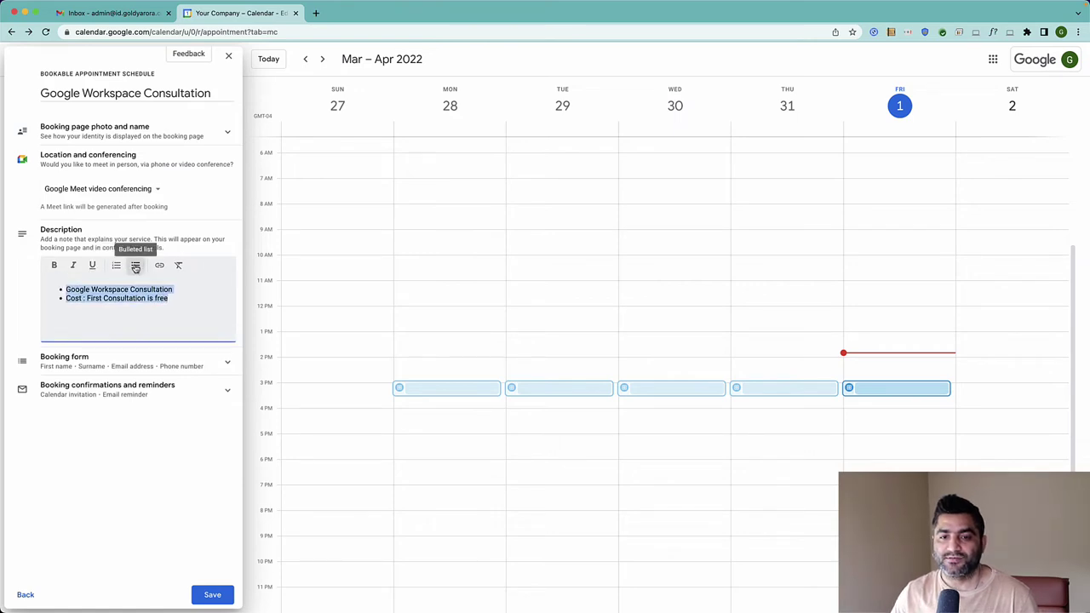
click(123, 308)
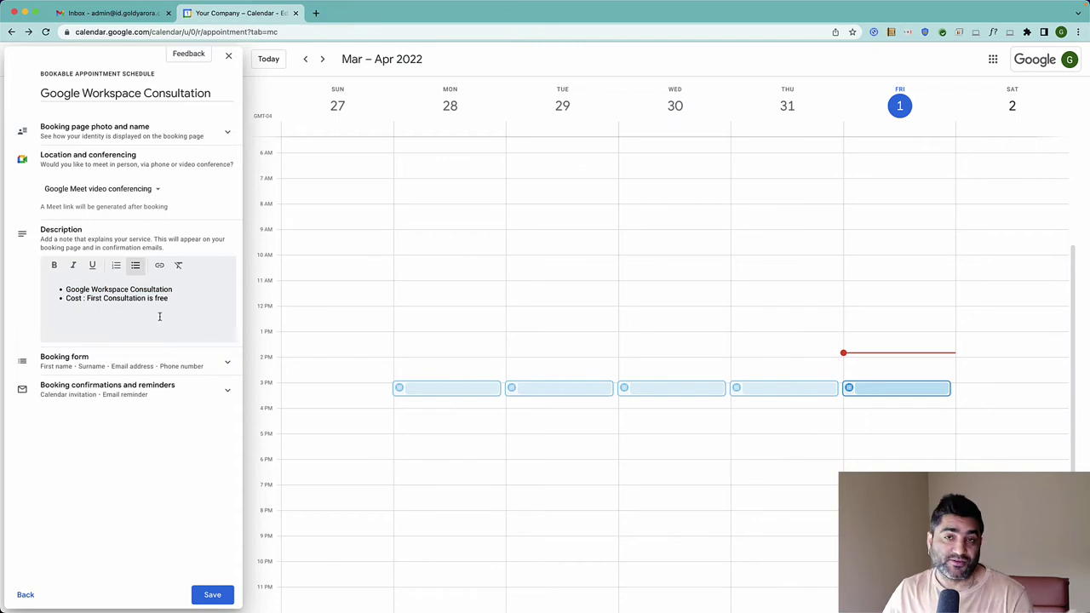
Expand the Booking form and view the Phone number question, cancelling without changes
click(228, 366)
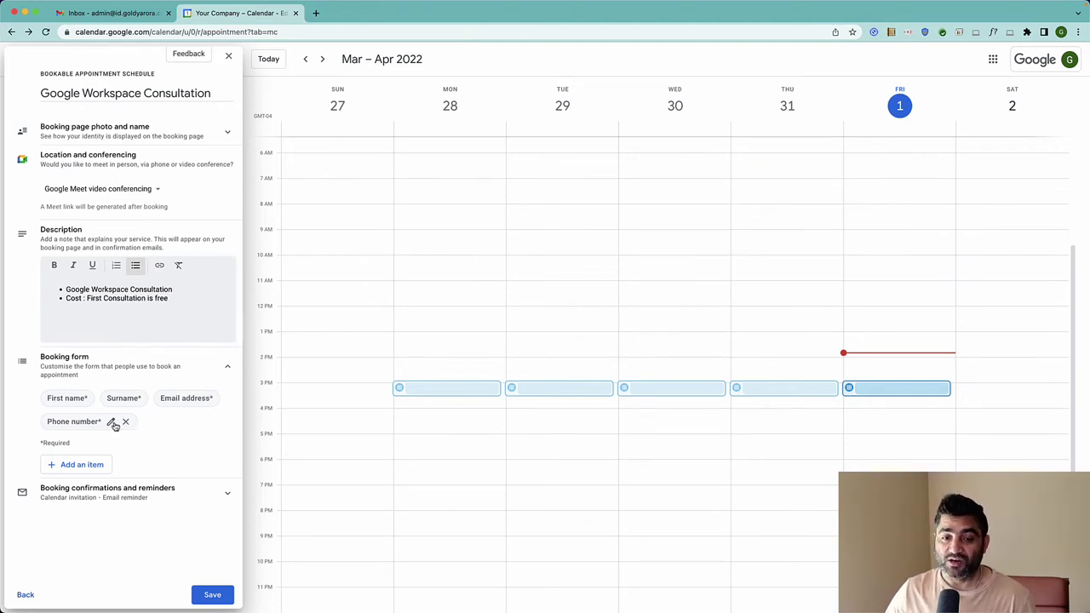
click(111, 421)
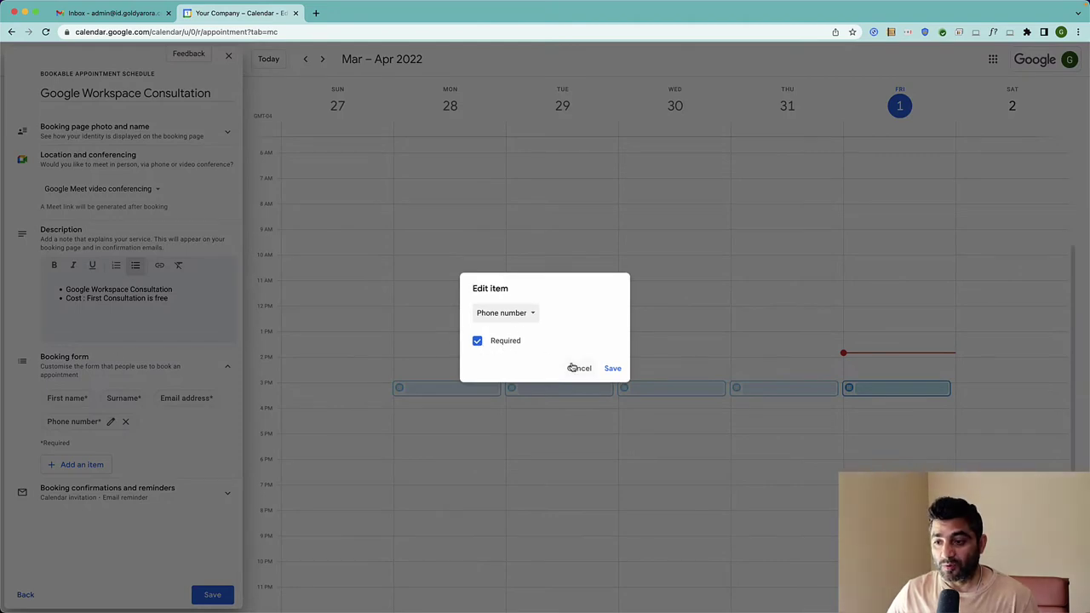
click(577, 367)
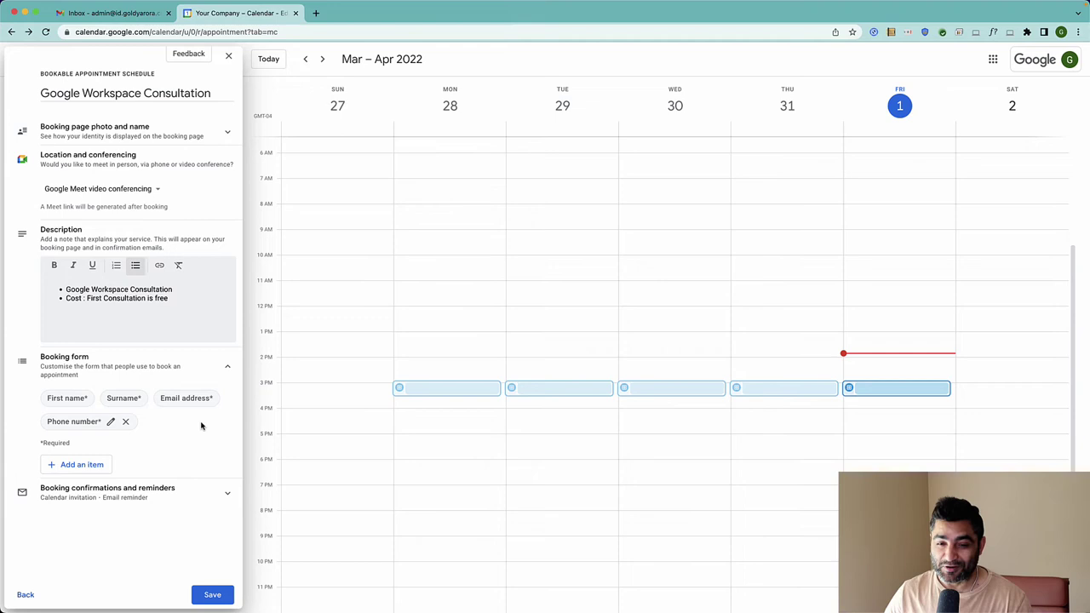
Add the required custom question 'Are you a Google Workspace Super Admin?' to the booking form
click(107, 465)
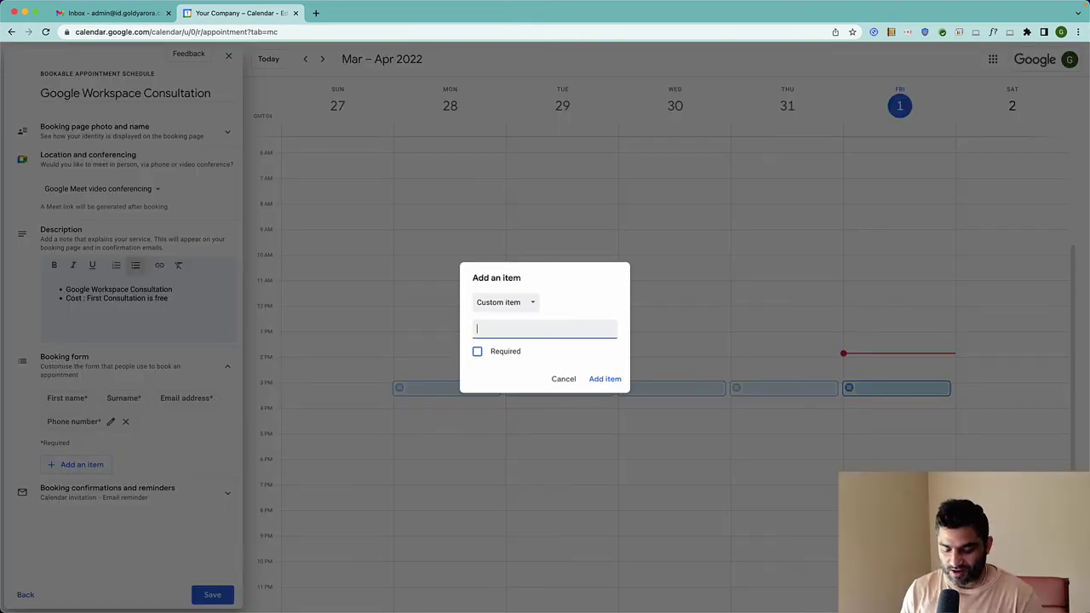
text(Are you a Google )
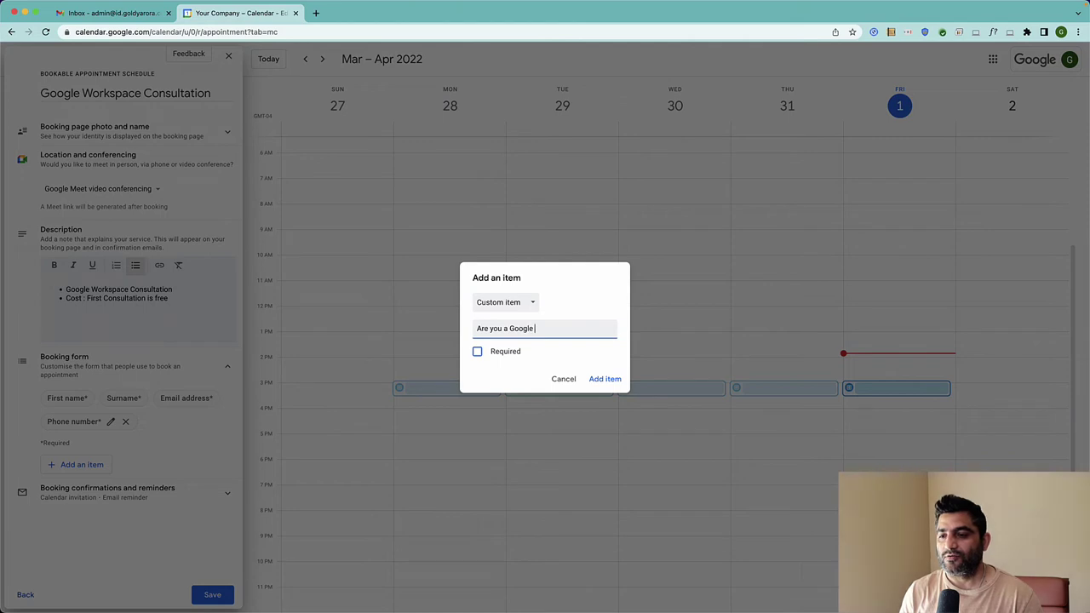
text(Workspace Super)
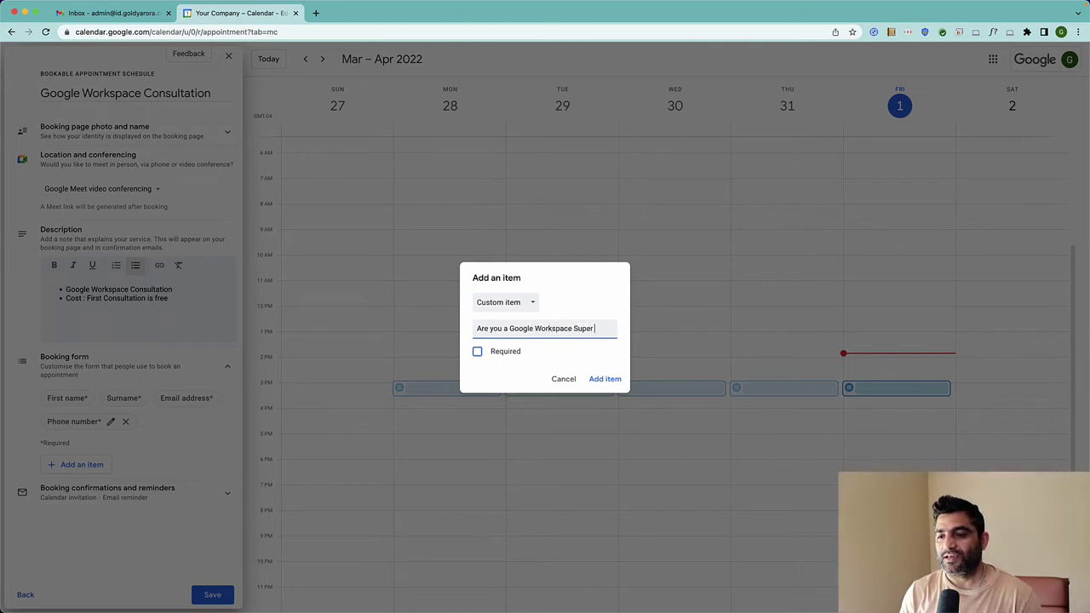
text( Admin?)
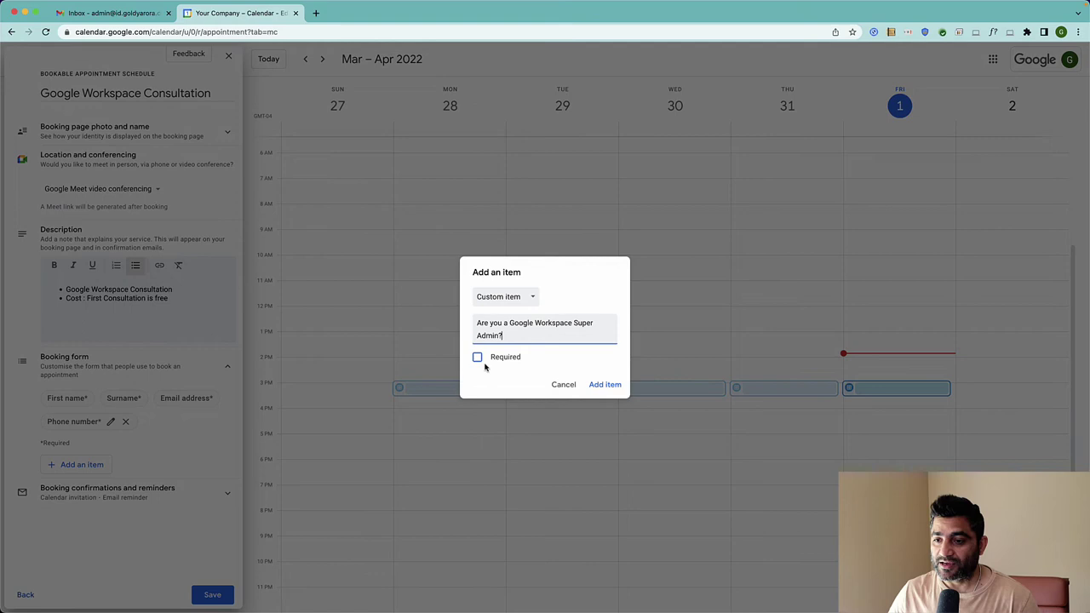
click(479, 363)
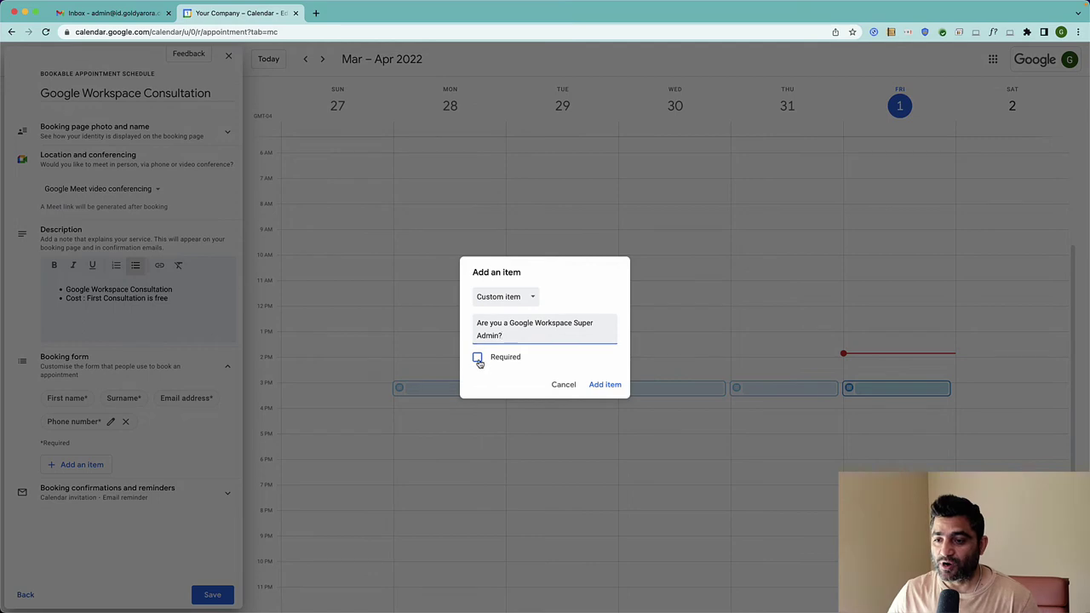
click(607, 385)
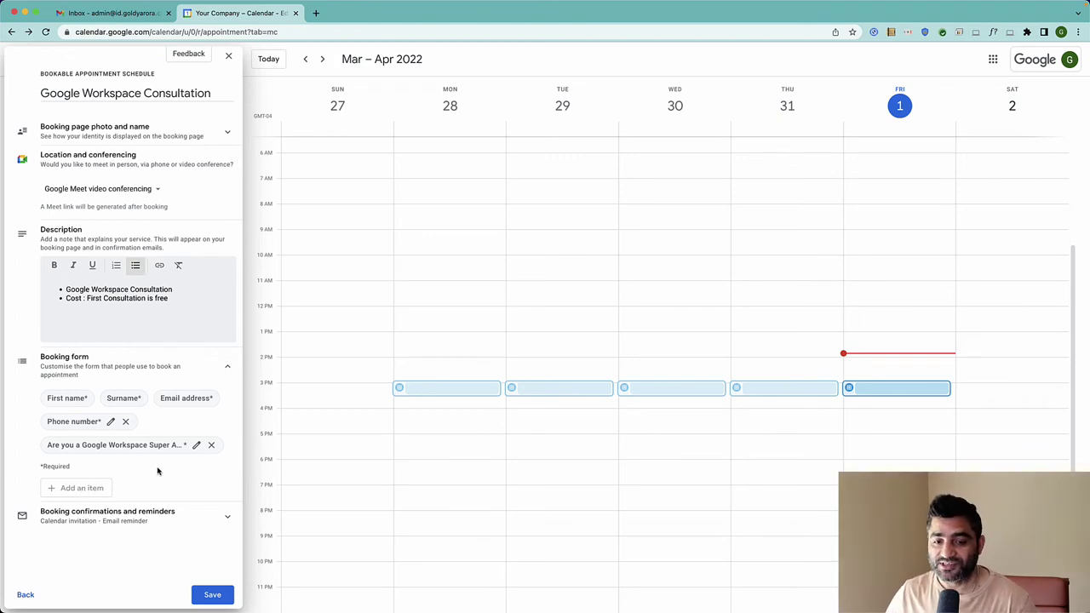
Set the first email reminder to a custom 3 days before the appointment
click(227, 522)
scroll(177, 408, down, 2)
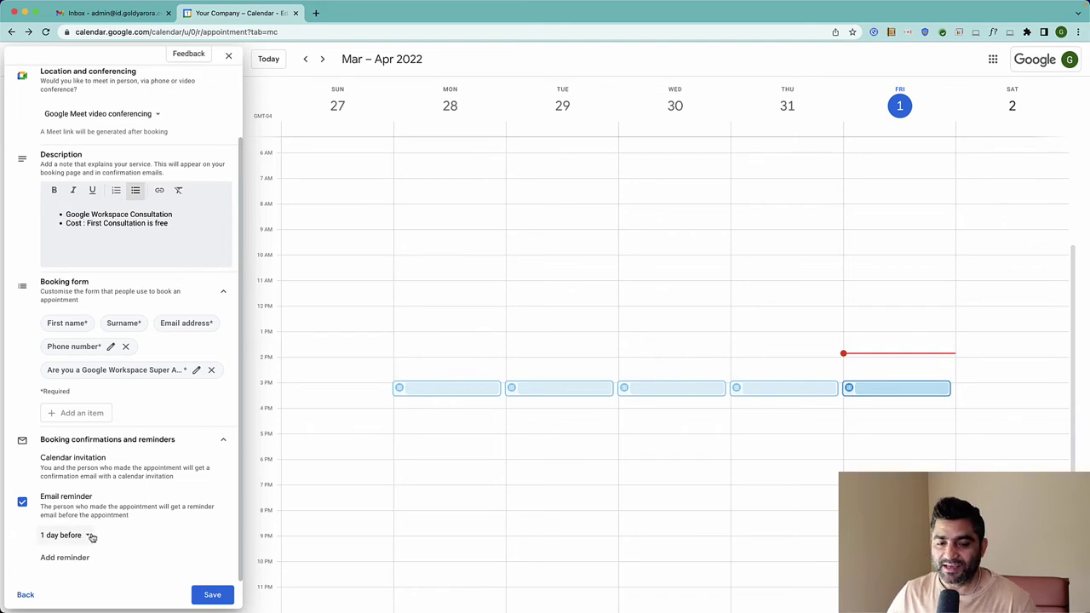
click(90, 534)
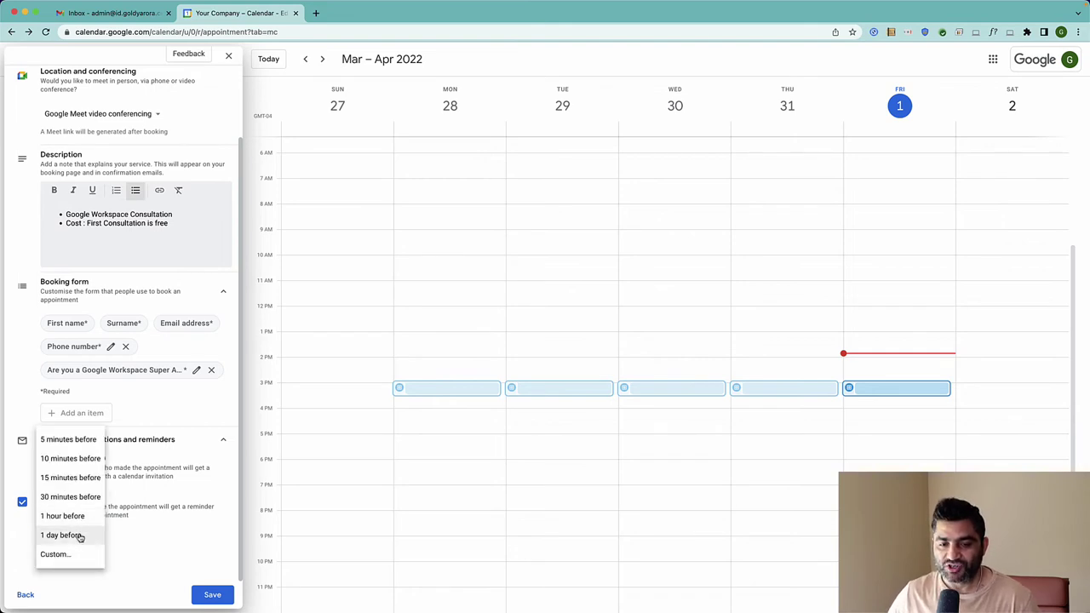
click(78, 535)
click(79, 535)
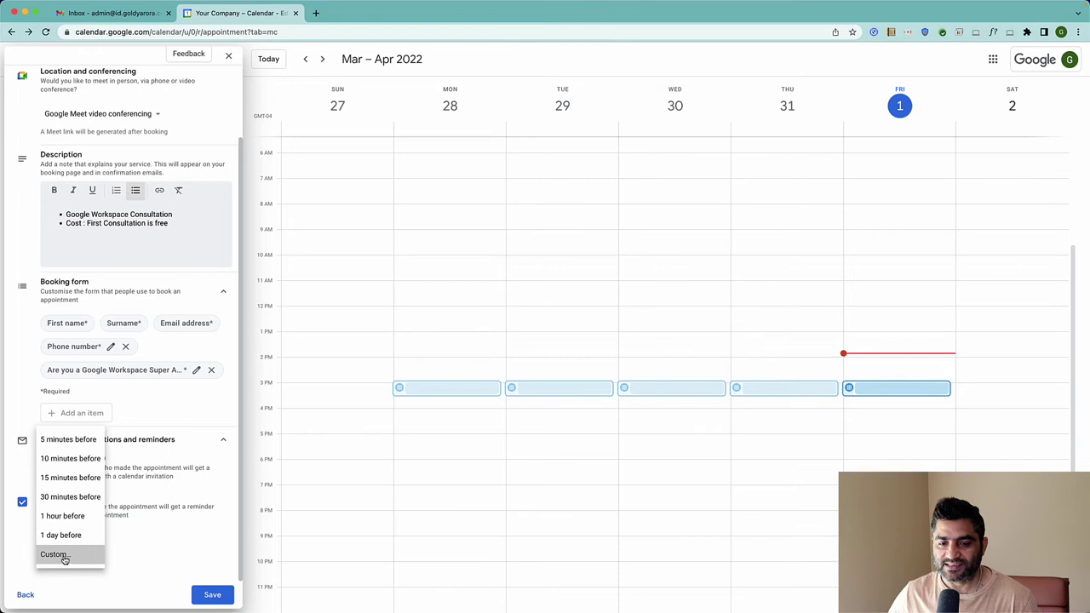
click(61, 555)
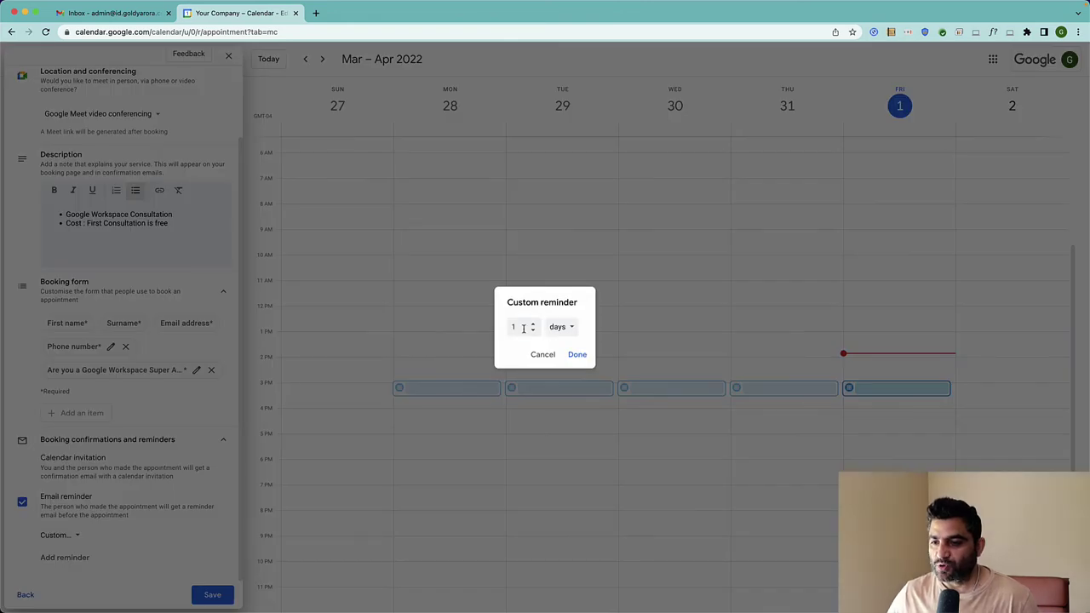
drag(524, 329, 507, 332)
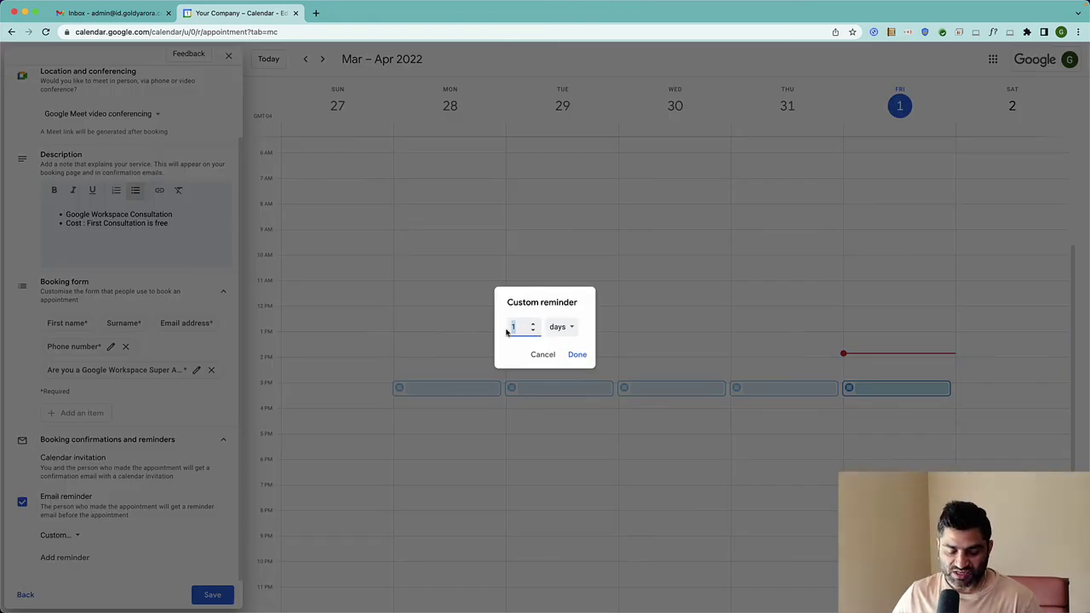
text(3)
click(577, 355)
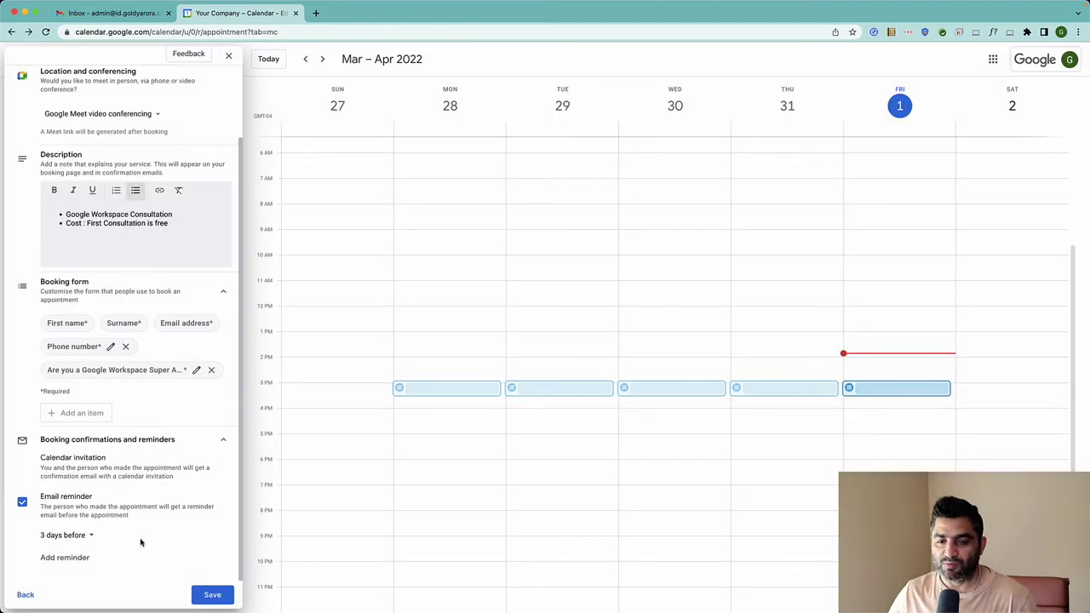
Add email reminders at 1 day and 1 hour before, then save the schedule
click(99, 558)
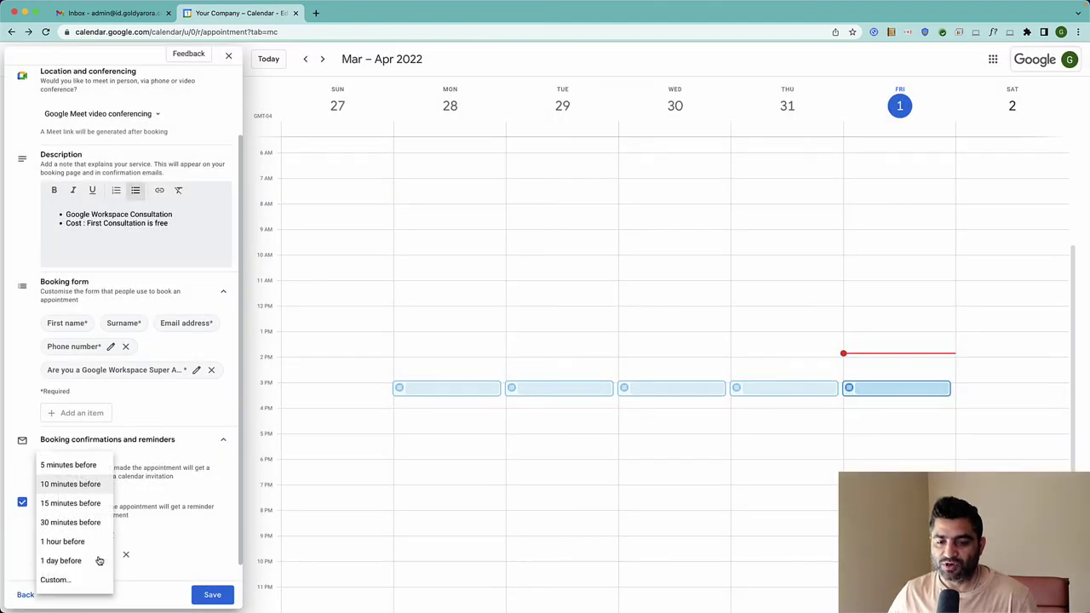
click(64, 562)
scroll(72, 560, down, 1)
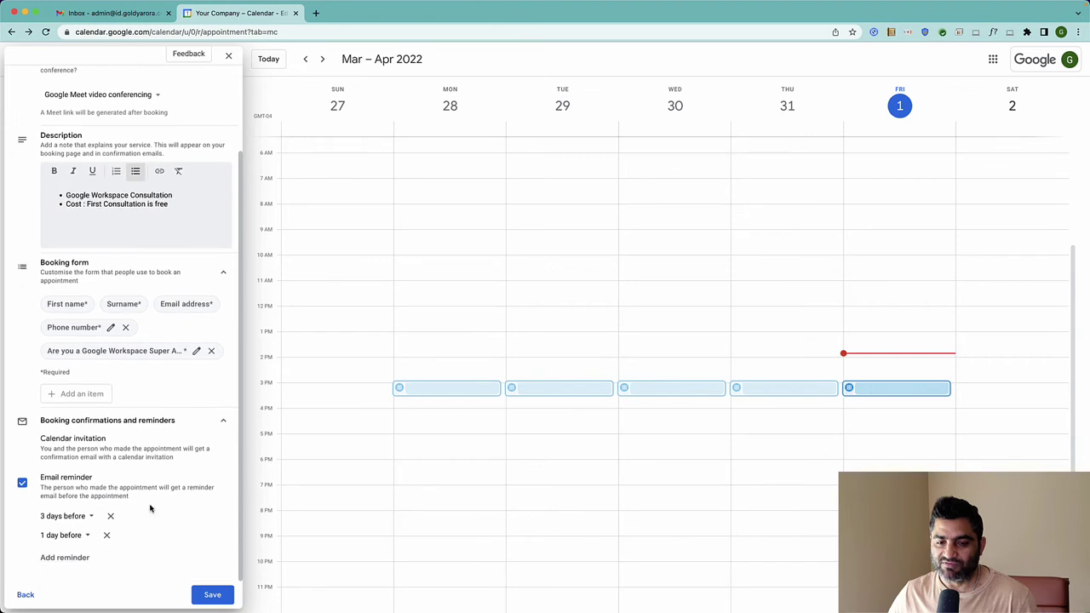
click(80, 558)
click(89, 556)
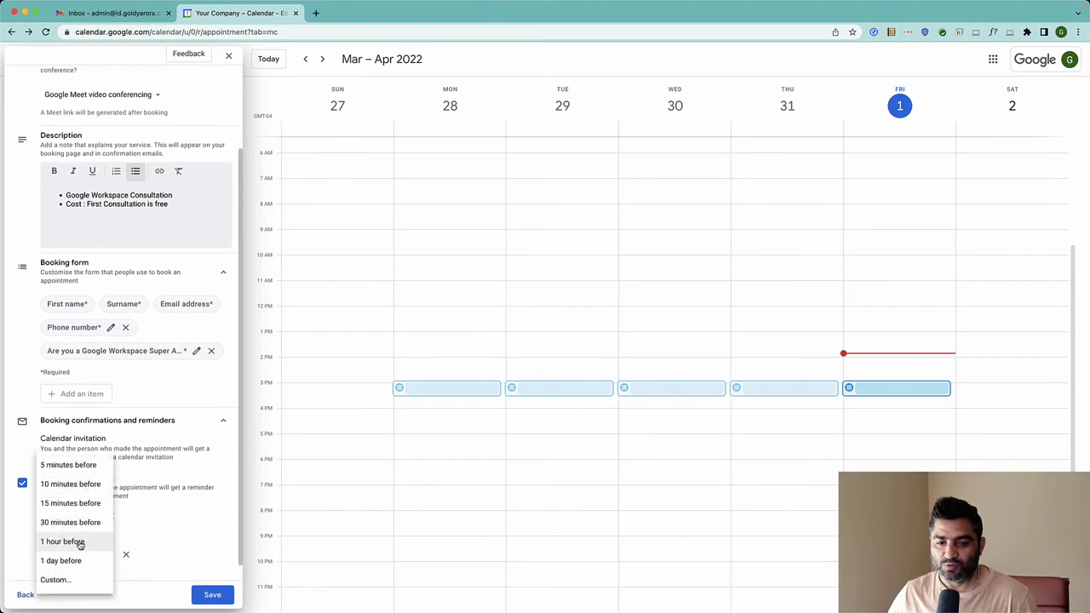
click(80, 543)
scroll(156, 498, down, 1)
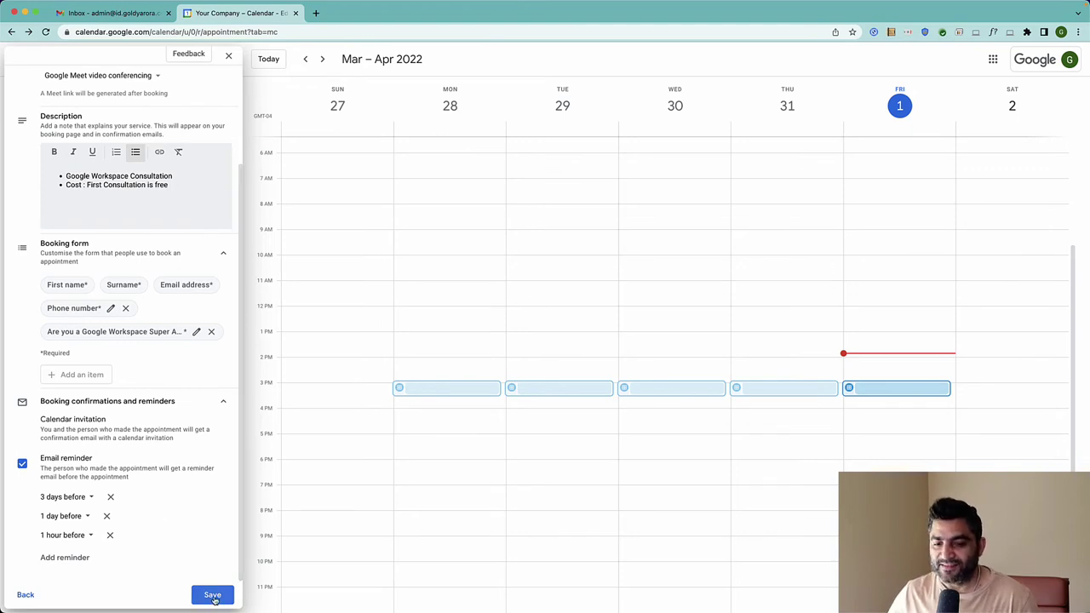
click(213, 596)
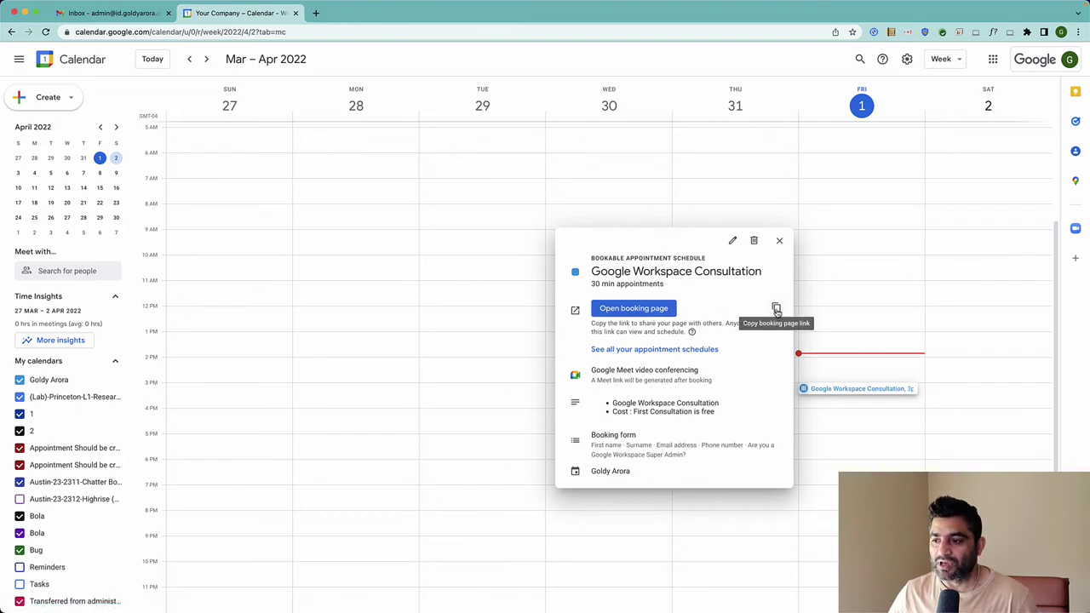
Copy the Google Workspace Consultation booking link and close its details popup
click(776, 308)
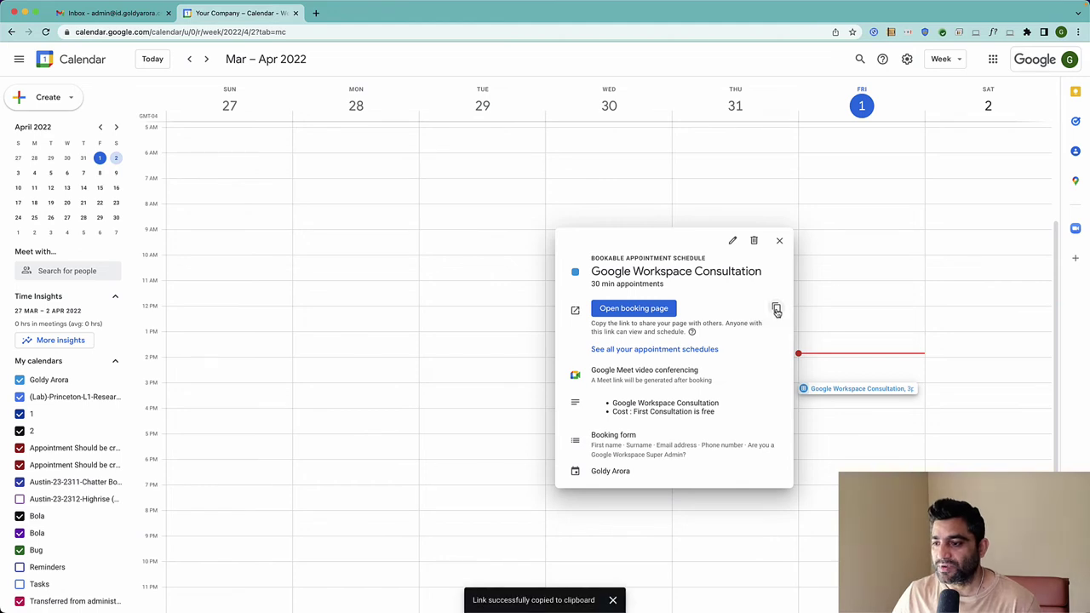
click(779, 244)
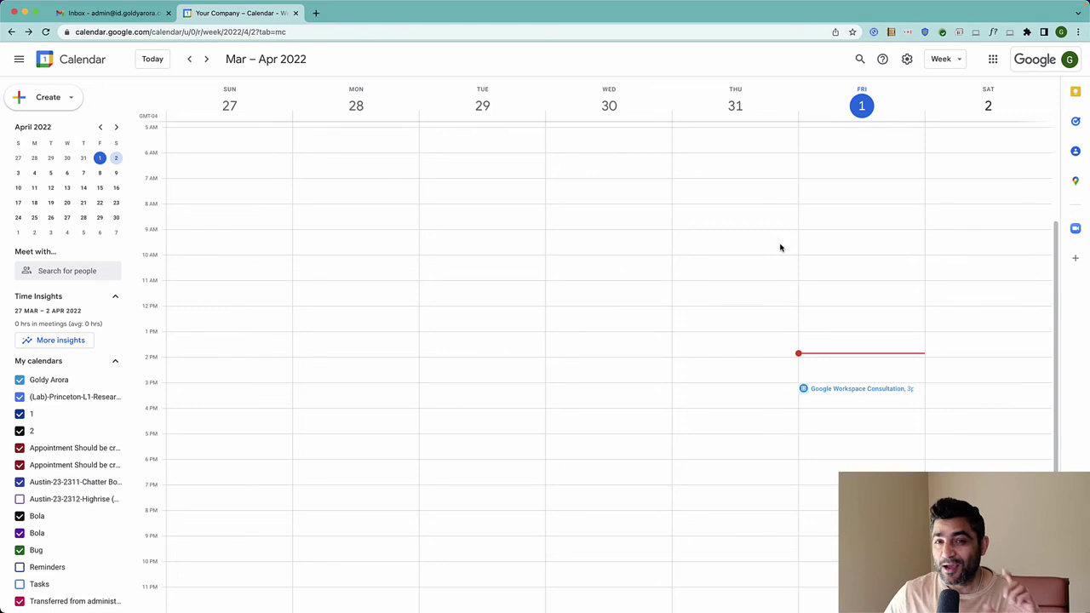
Load the copied booking page link in a new incognito window
click(1078, 32)
click(981, 81)
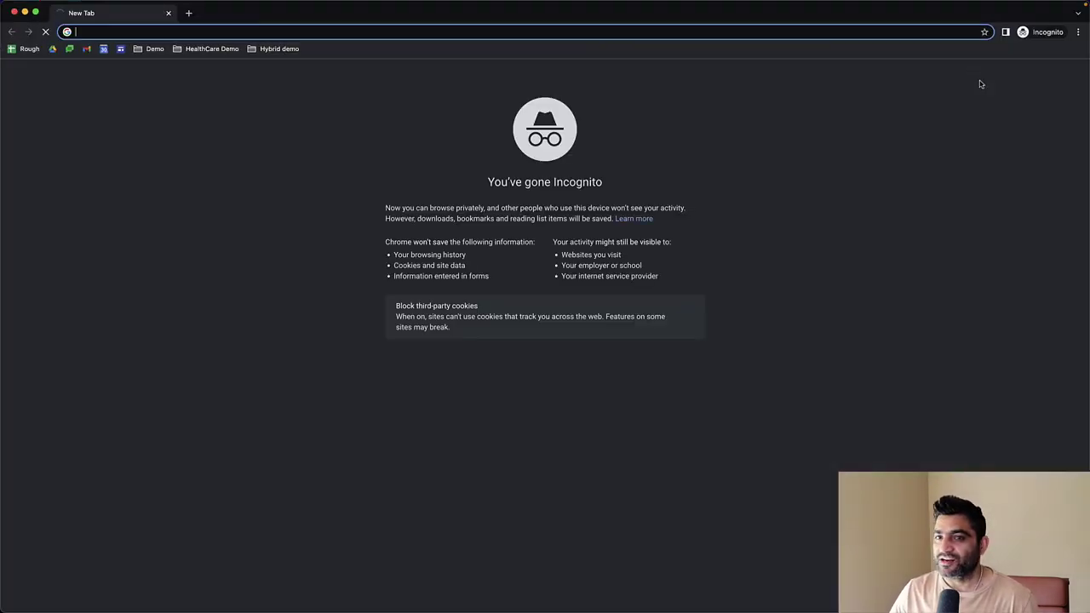
key(super+v)
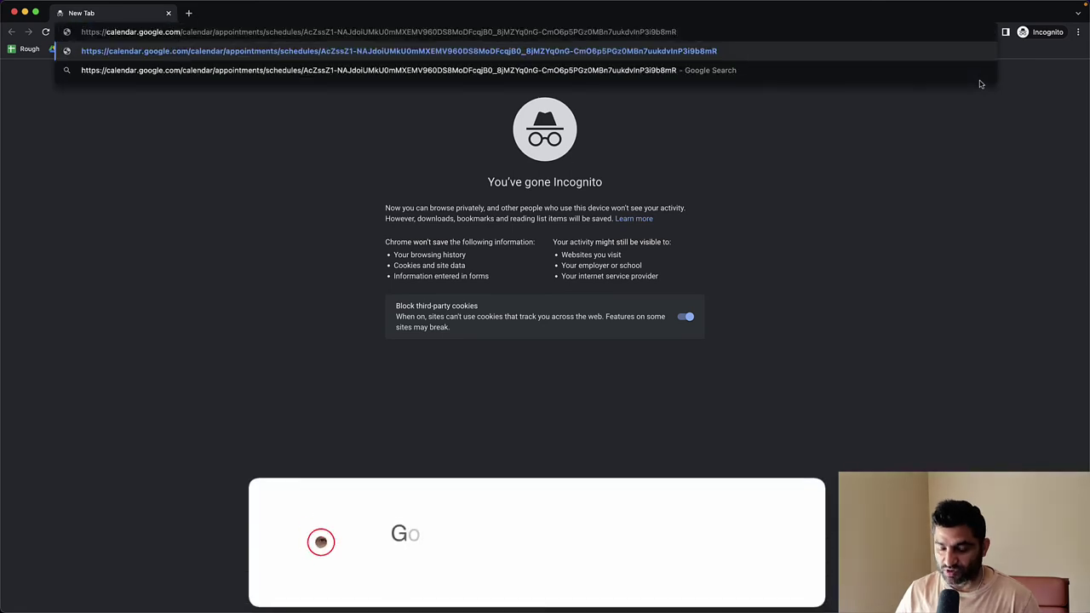
key(Return)
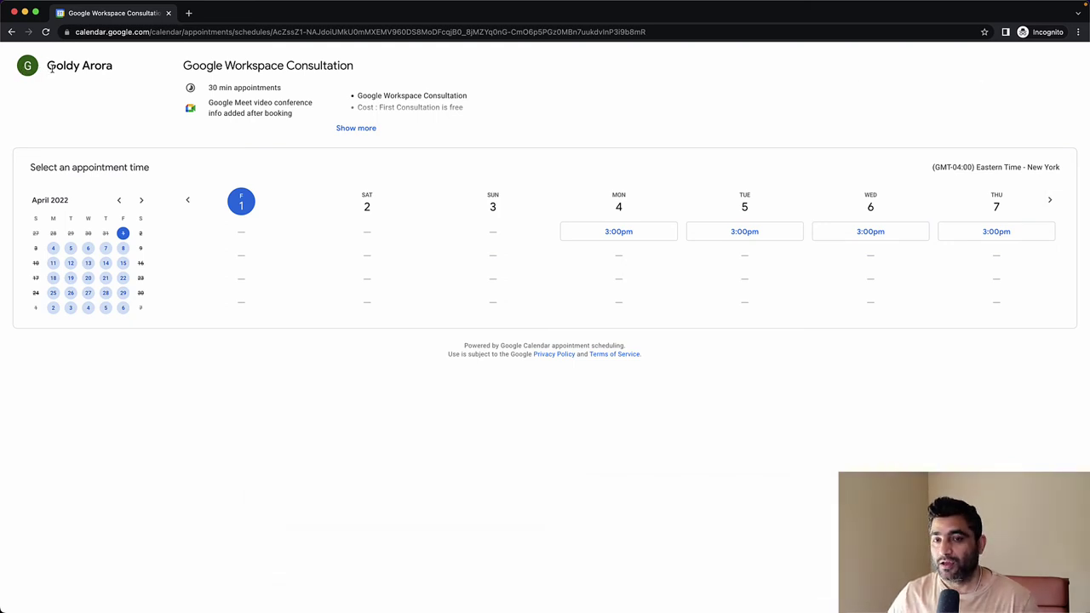
Show more of the booking page's schedule description to reveal the full bullet list
drag(186, 66, 484, 106)
click(406, 105)
click(356, 128)
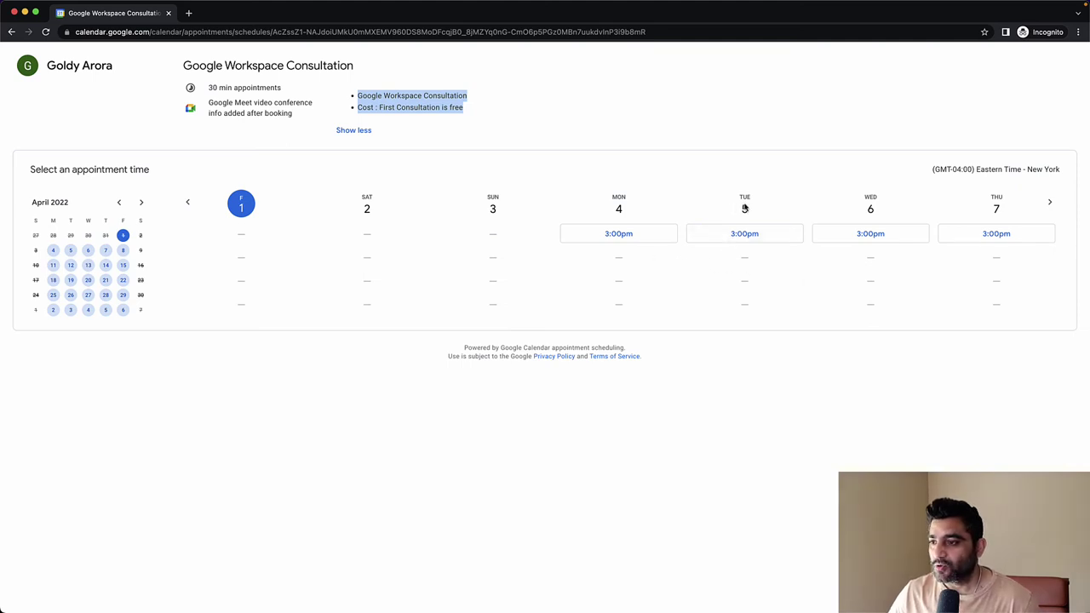
Pick the Tuesday April 5 3:00pm slot and enter the test first name, last name and email
click(740, 237)
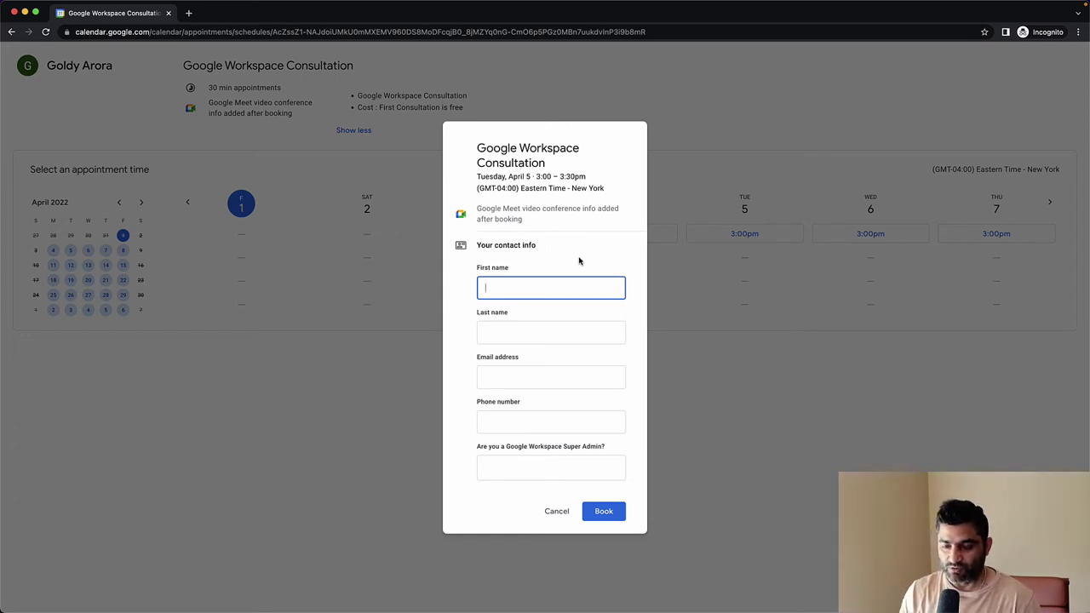
text(ok)
key(Tab)
text(ok)
key(Tab)
text(ok)
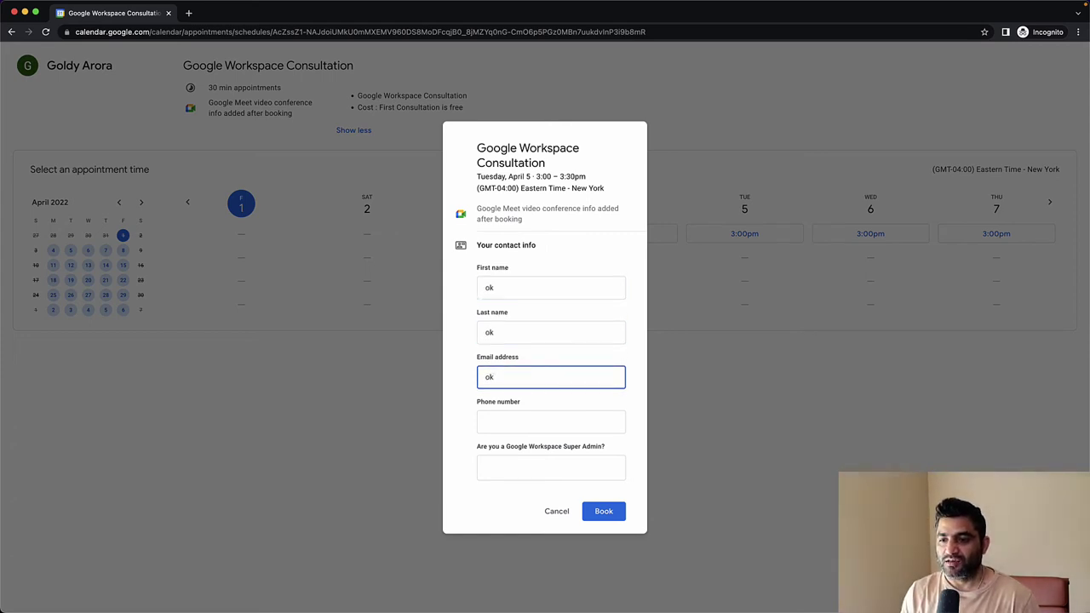
text(@)
key(BackSpace)
key(BackSpace)
key(BackSpace)
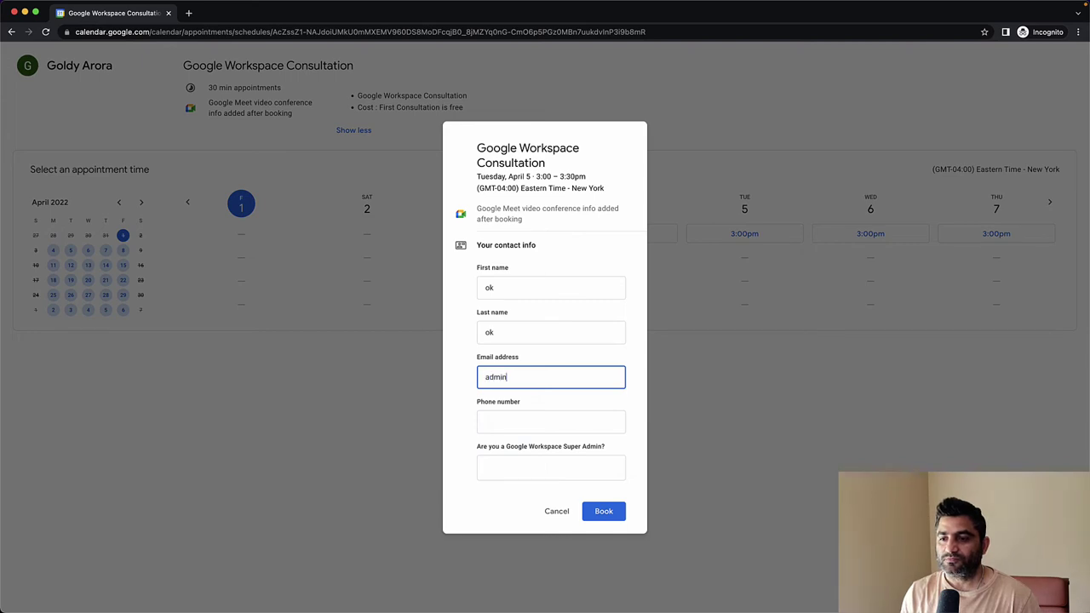
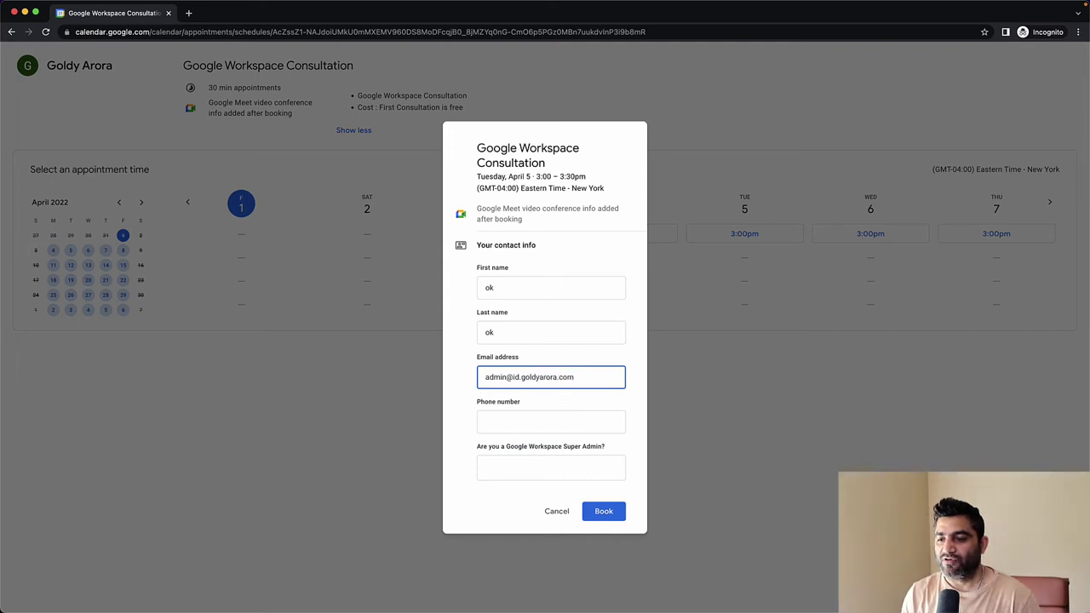
Enter the test phone number, answer 'Yes' to the Super Admin question, and book the slot
click(551, 421)
text(888)
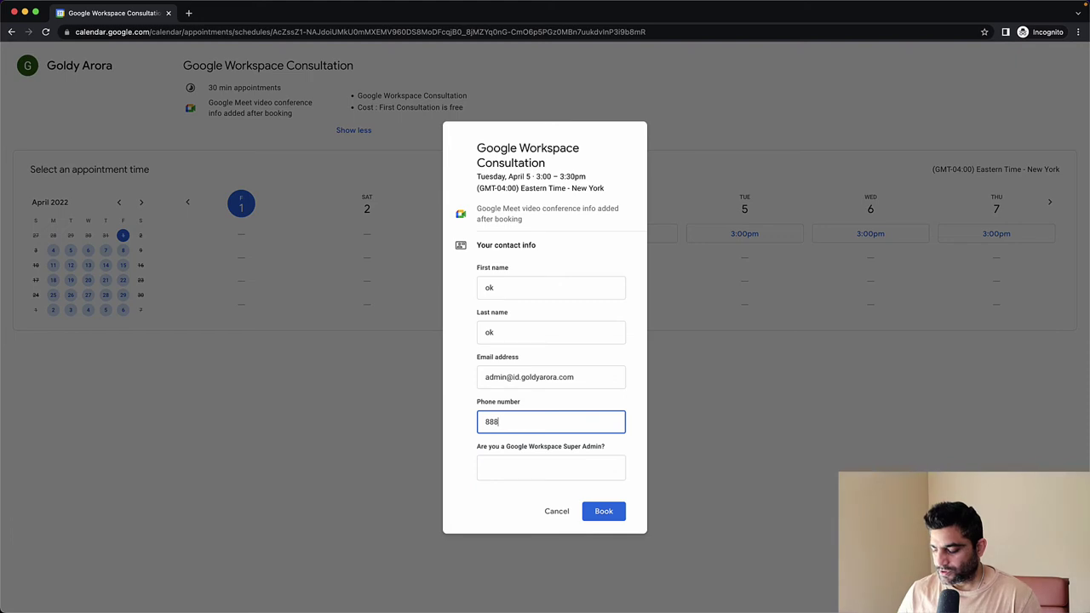
text(-888-8888)
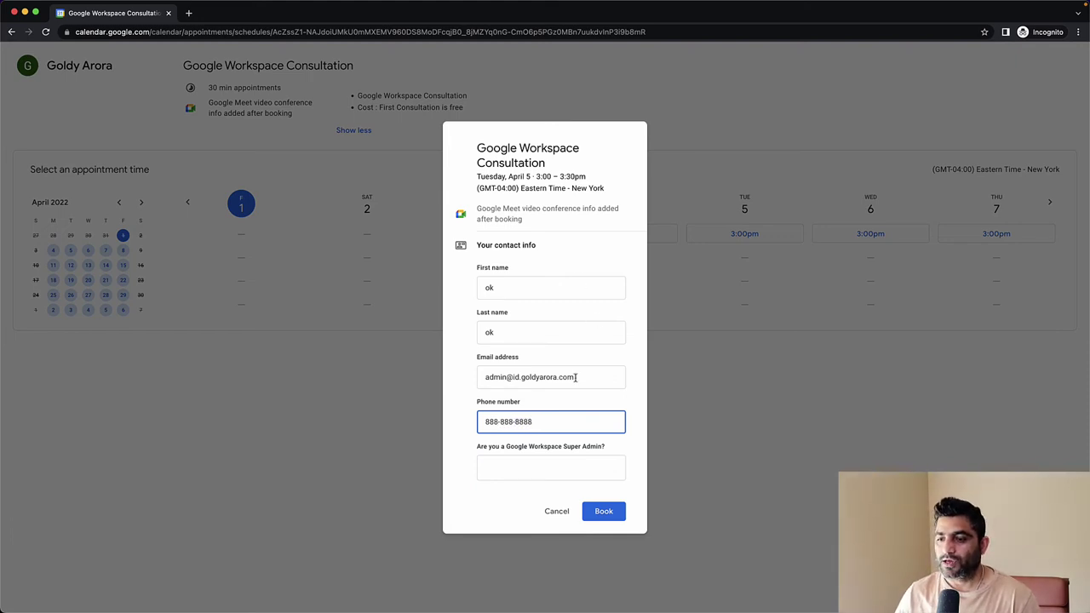
click(506, 465)
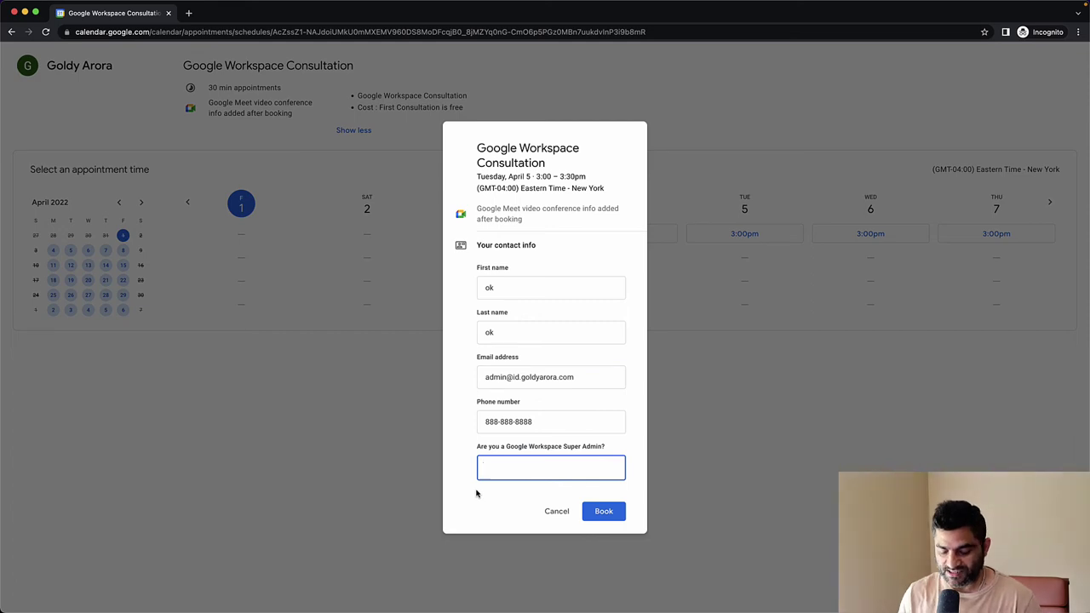
text(Yes)
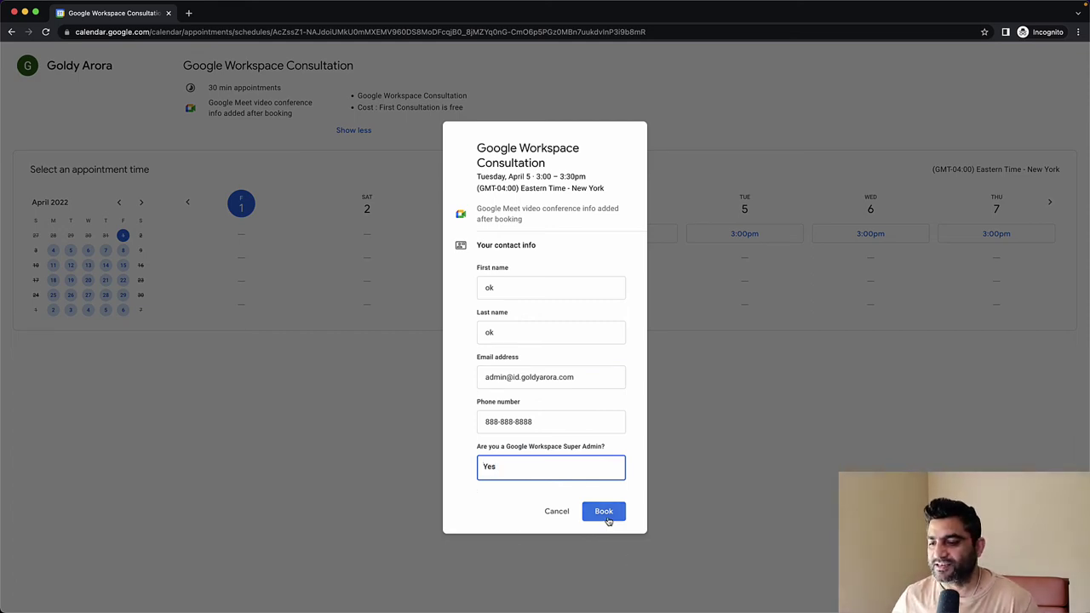
click(606, 515)
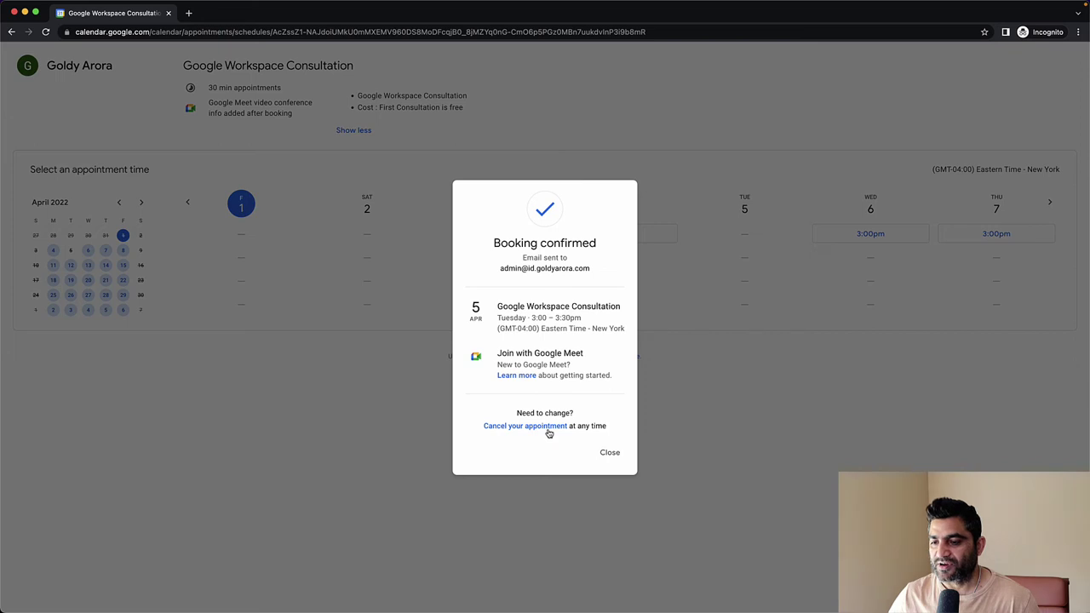
click(610, 453)
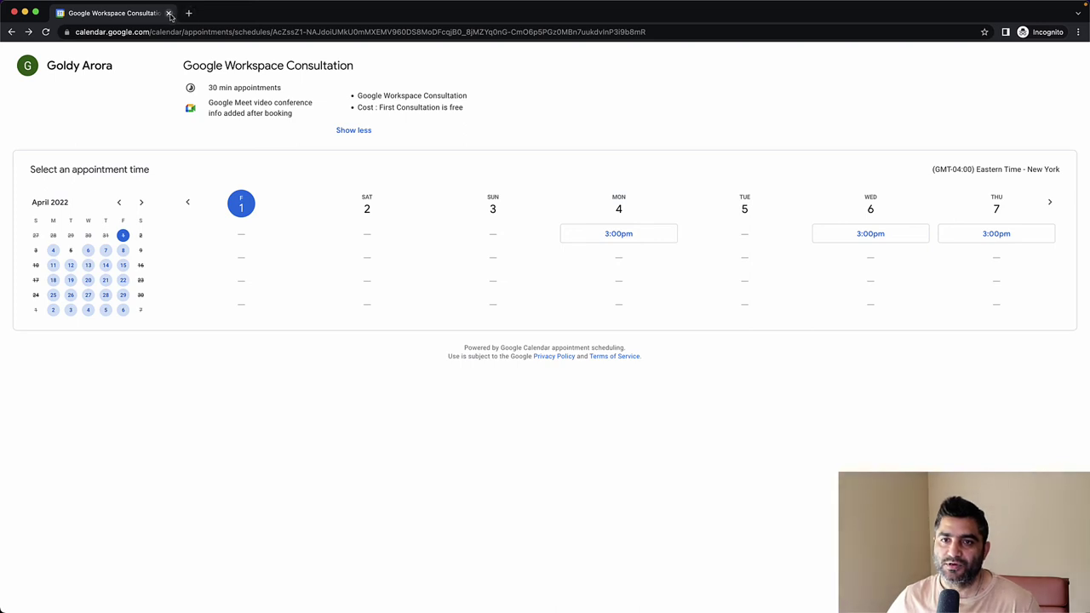
Open Gmail's 'Appointment booked' email and review the booker details and Super Admin answer 'Yes'
click(169, 13)
click(98, 15)
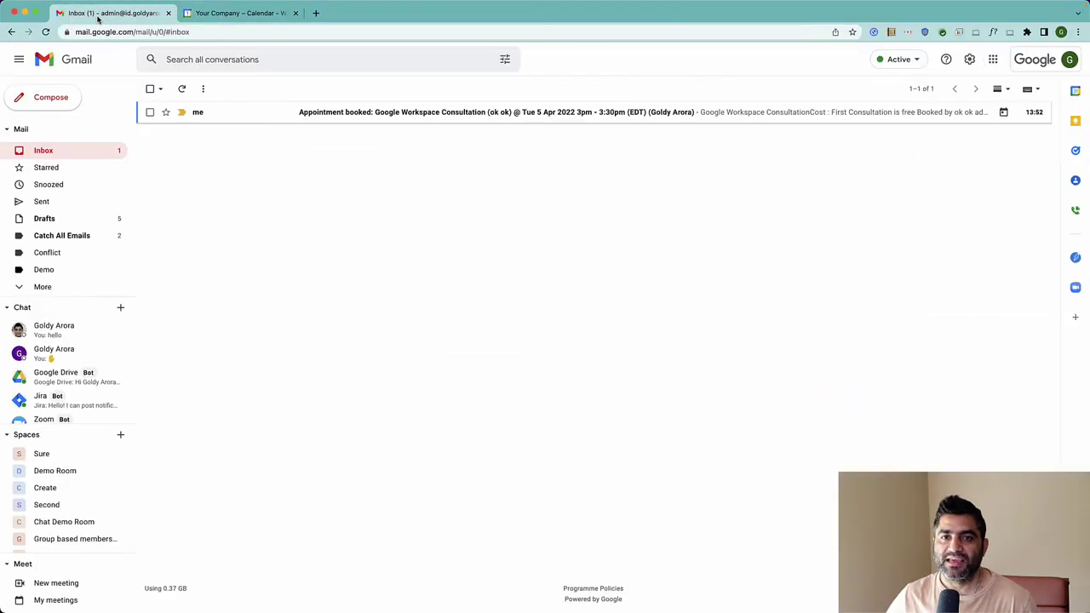
click(300, 113)
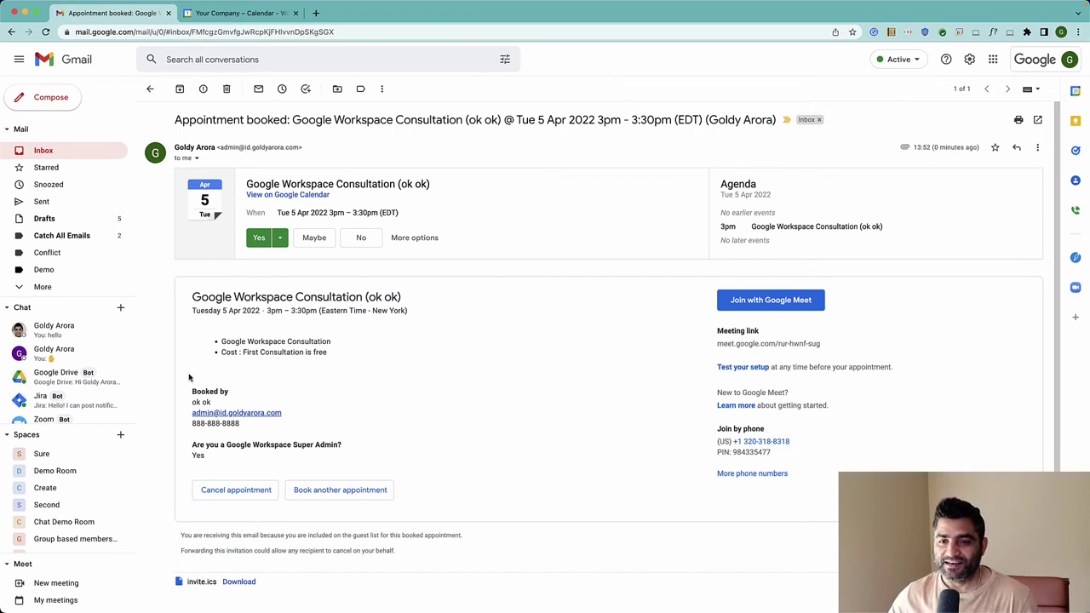
drag(192, 391, 237, 395)
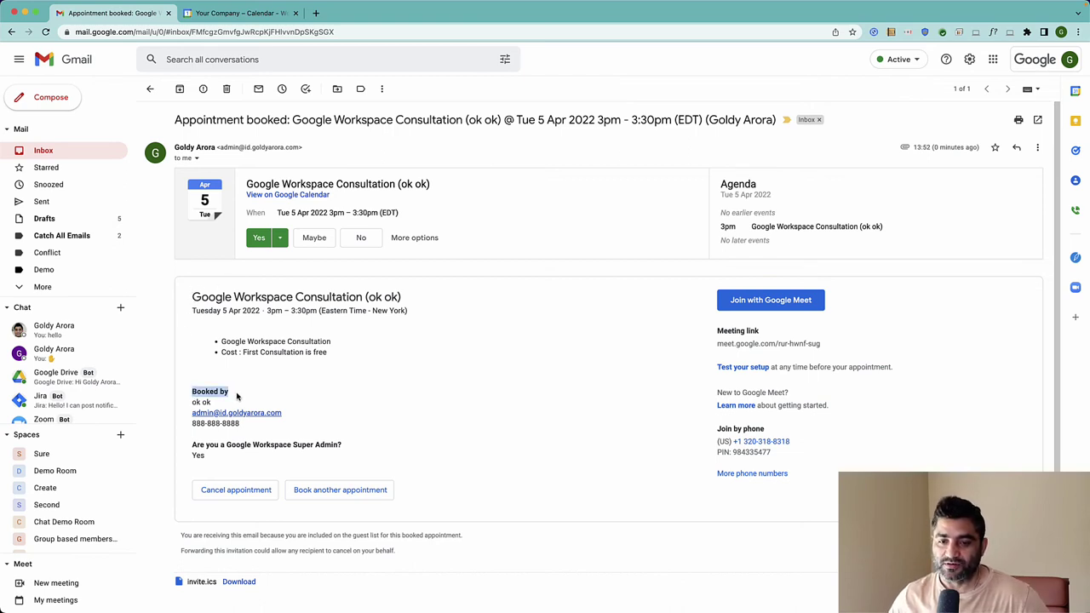
drag(192, 443, 218, 461)
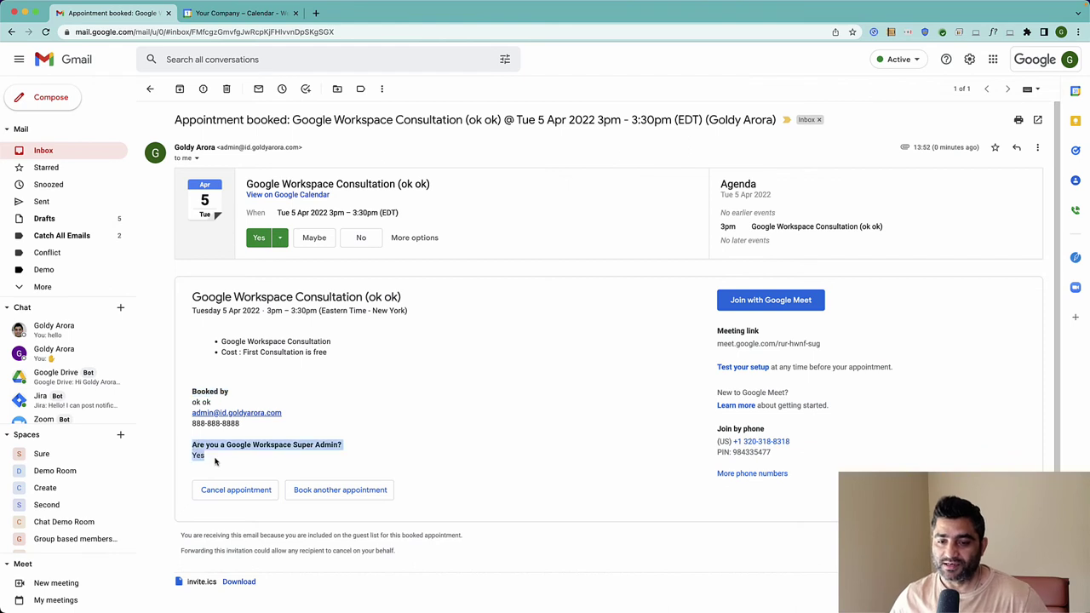
click(231, 455)
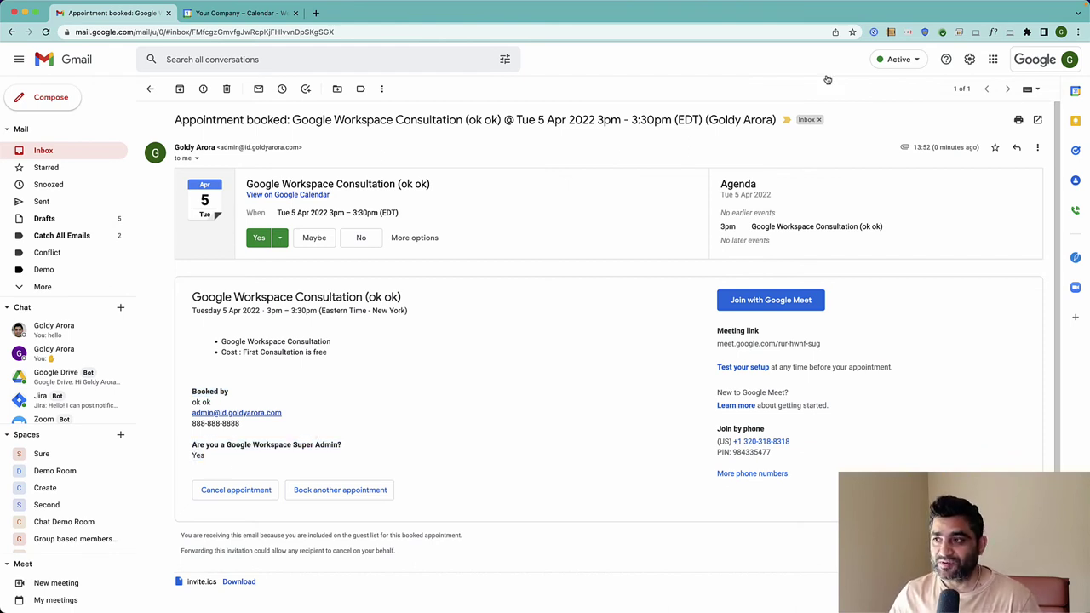
Open Google Calendar from the apps launcher and jump to the week of April 5
click(993, 58)
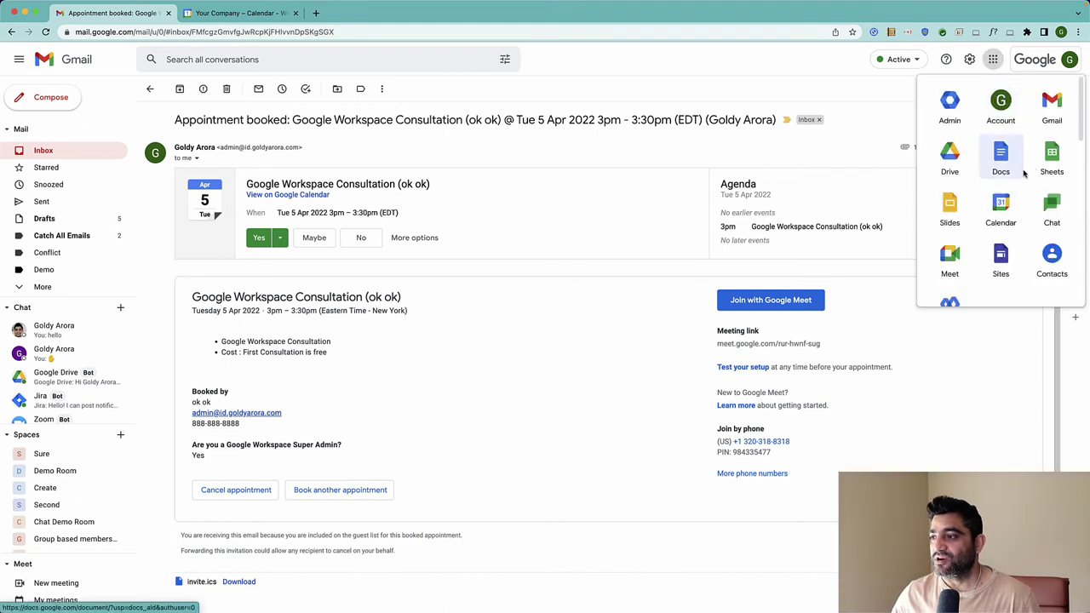
click(1001, 211)
click(423, 13)
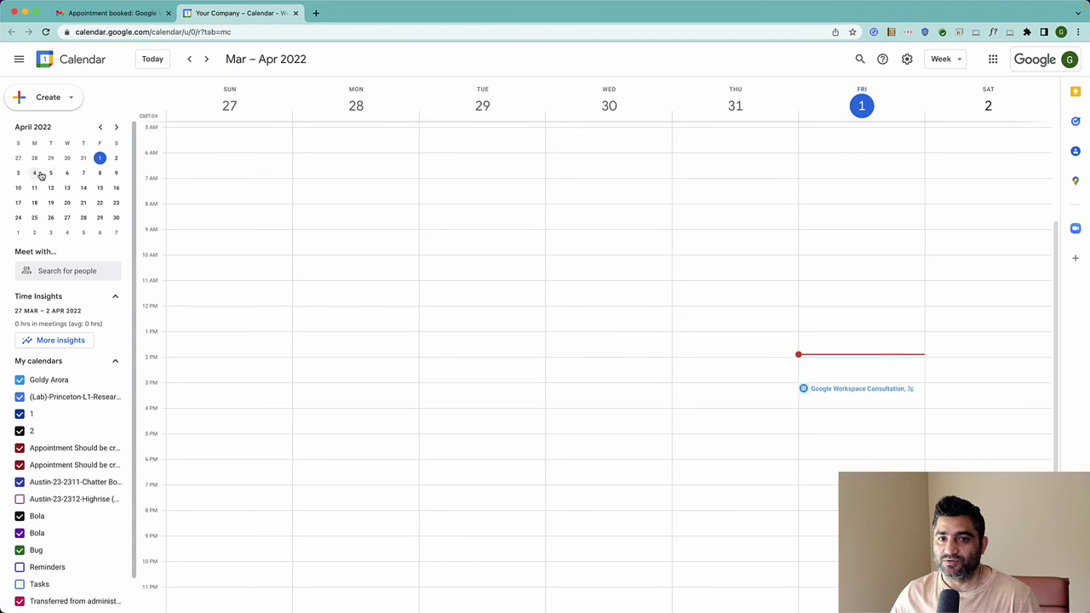
click(49, 174)
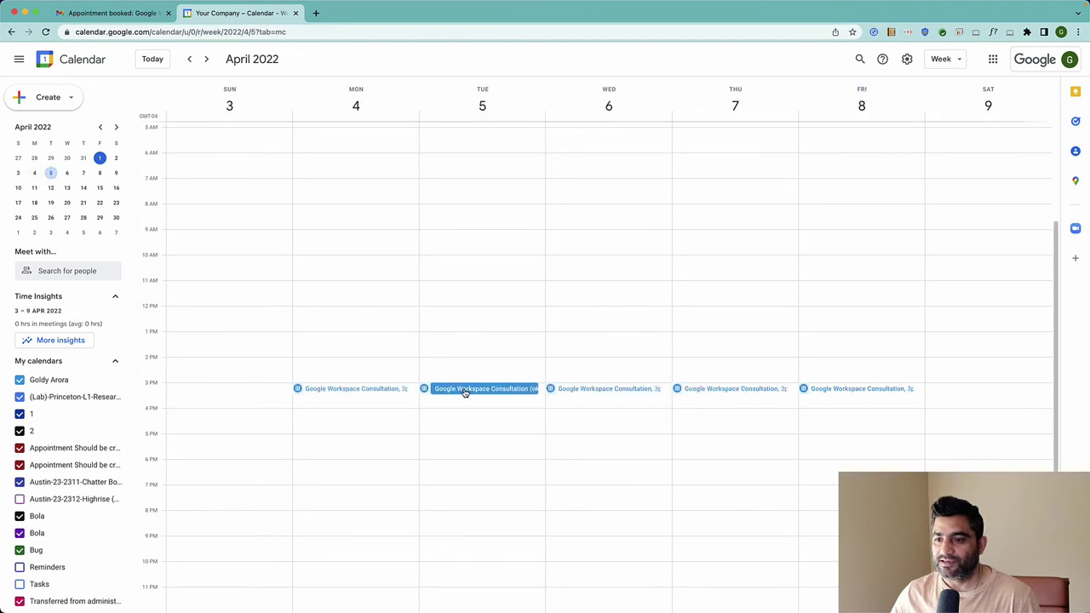
Inspect the Tuesday 5 consultation event's booker contact details, then close it
click(464, 390)
drag(213, 408, 270, 451)
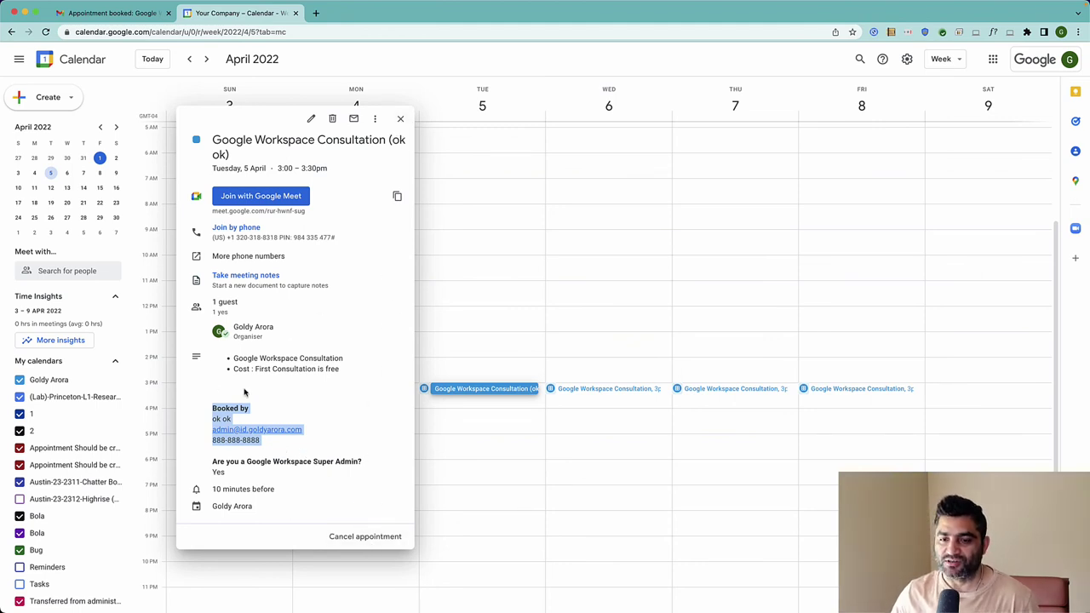
click(400, 121)
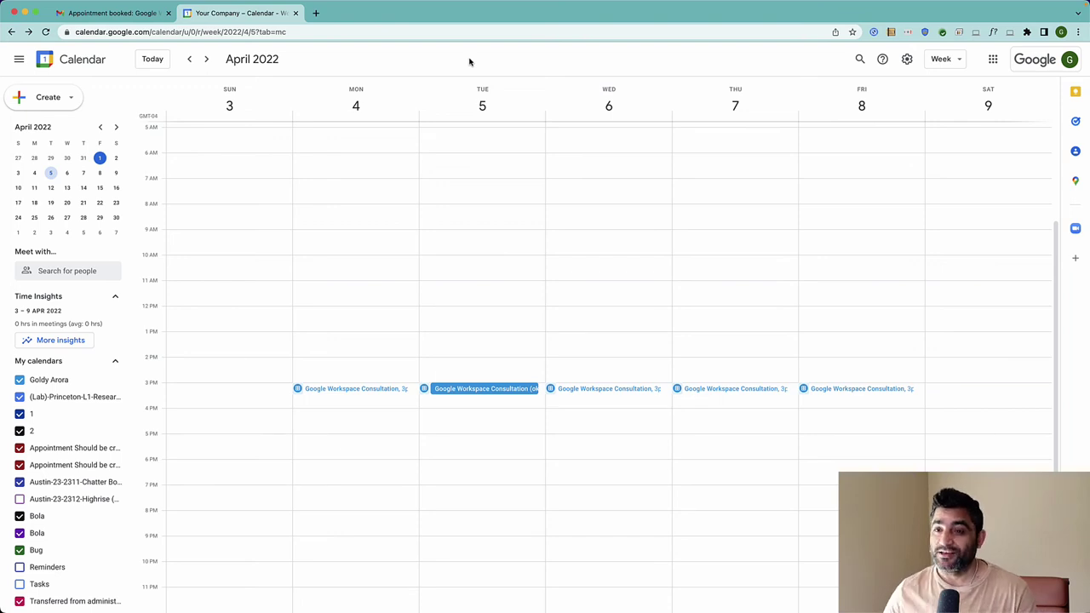
Paste the consultation booking page URL into a fresh Chrome tab's address bar
click(316, 13)
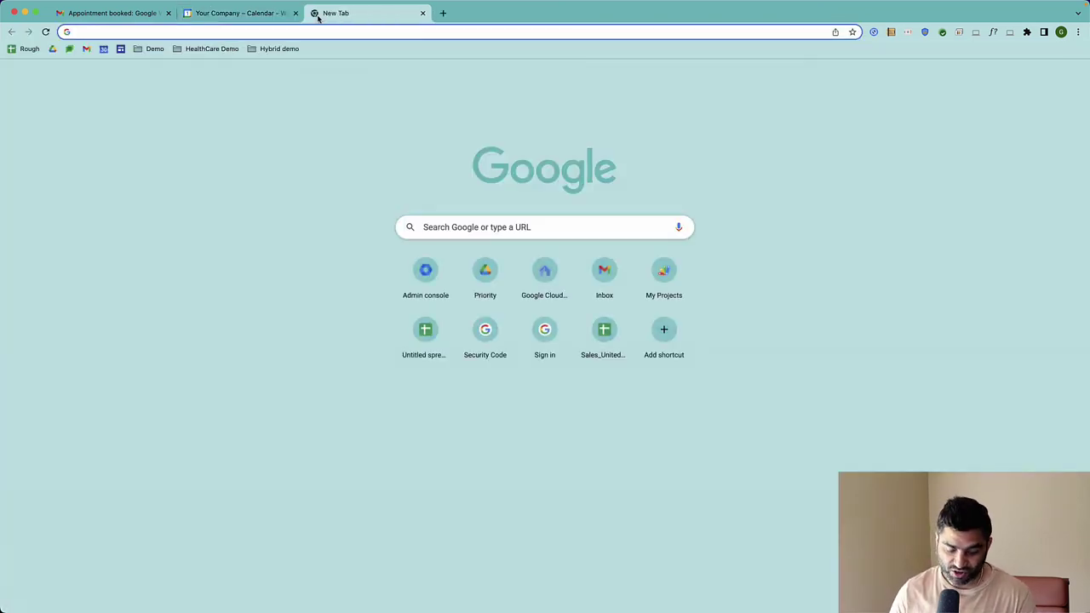
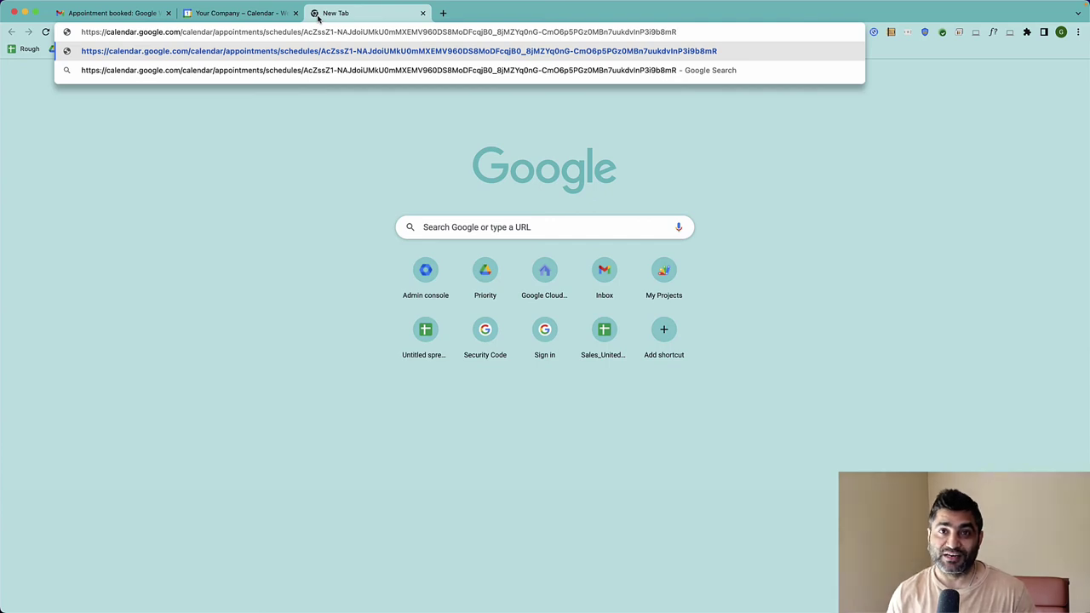